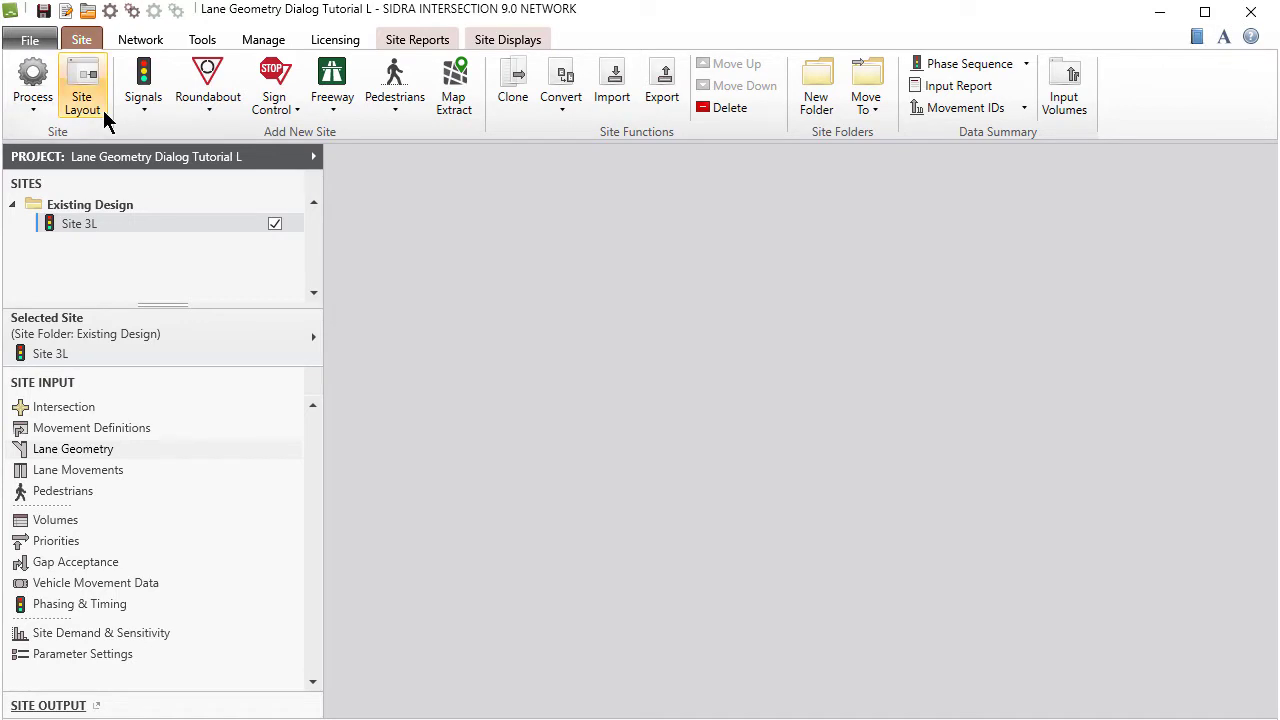
# Step: Display the layout of Site 3L and open the site's Lane Geometry settings
pyautogui.click(104, 112)
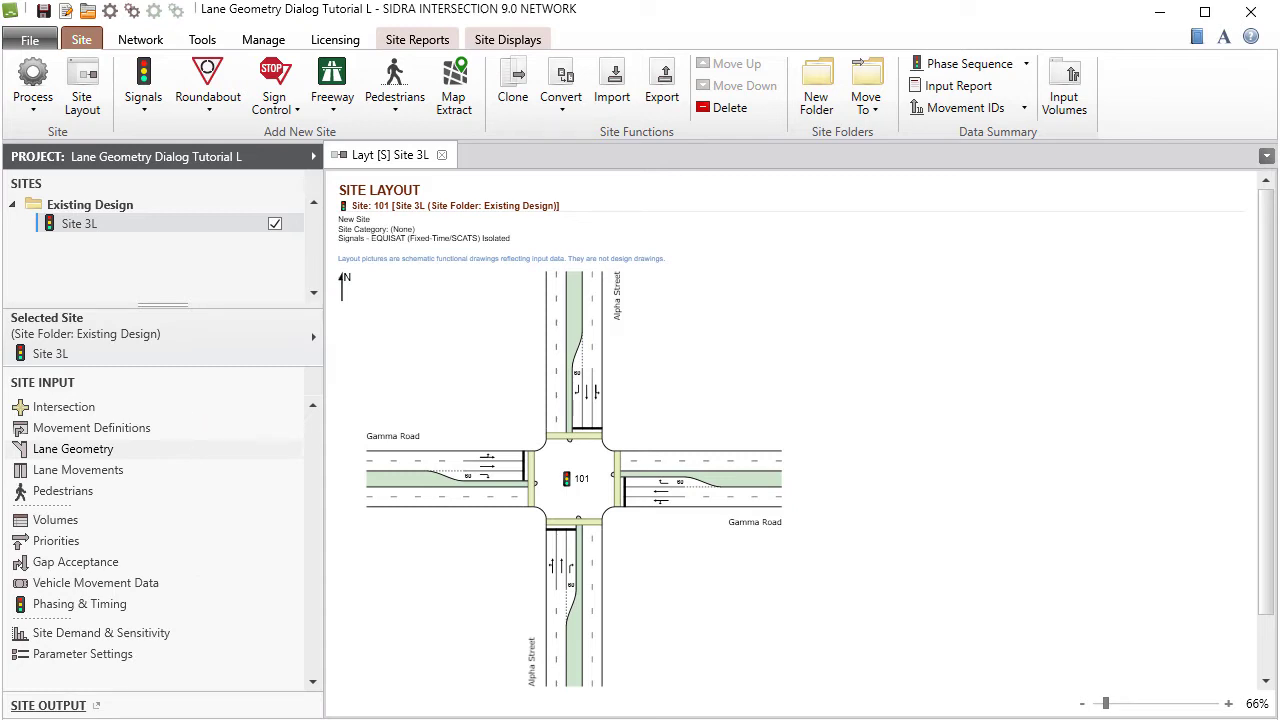
pyautogui.click(143, 451)
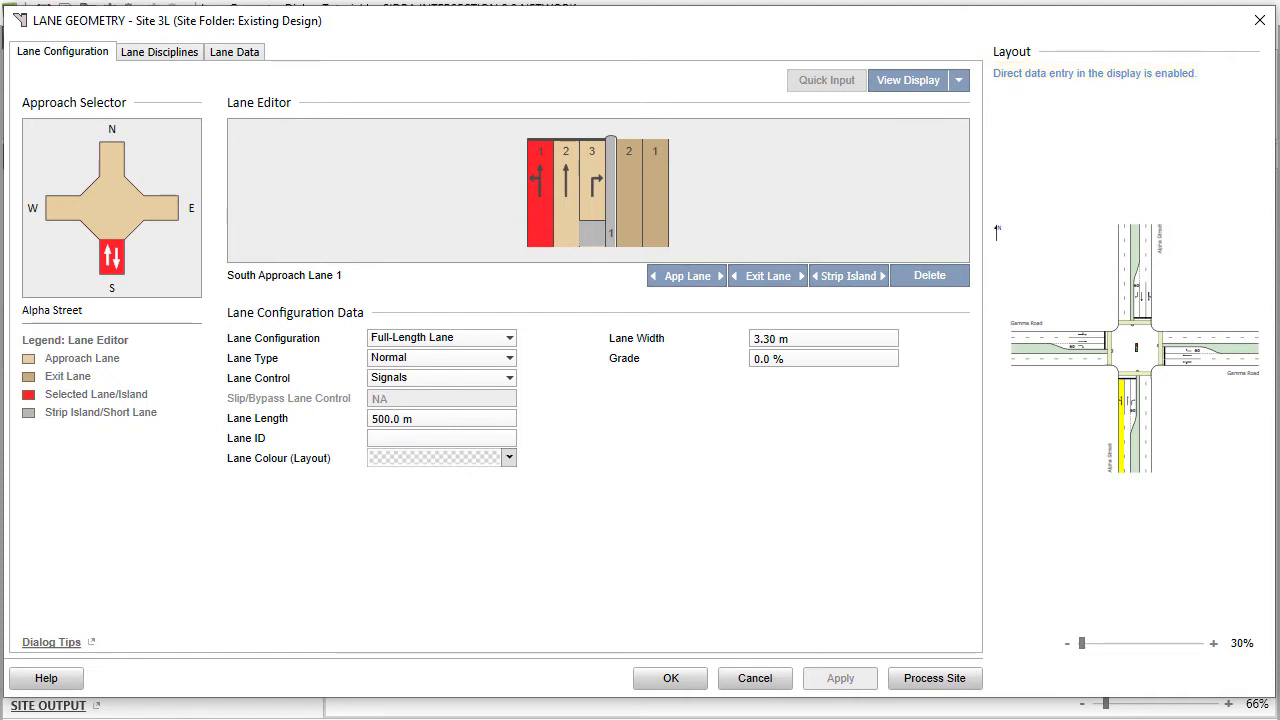
# Step: Inspect South Exit Lane 2, a lane on the East leg, and the add and delete options for West Approach Lane 2
pyautogui.click(622, 188)
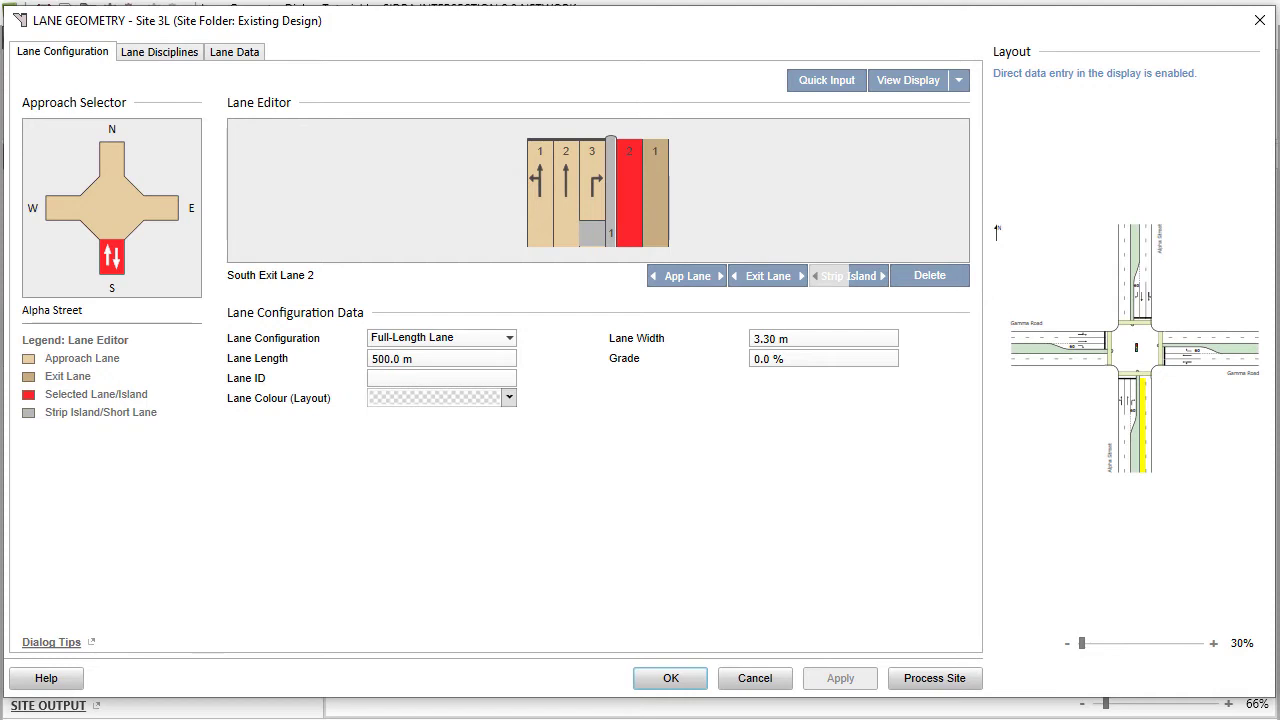
pyautogui.click(1205, 354)
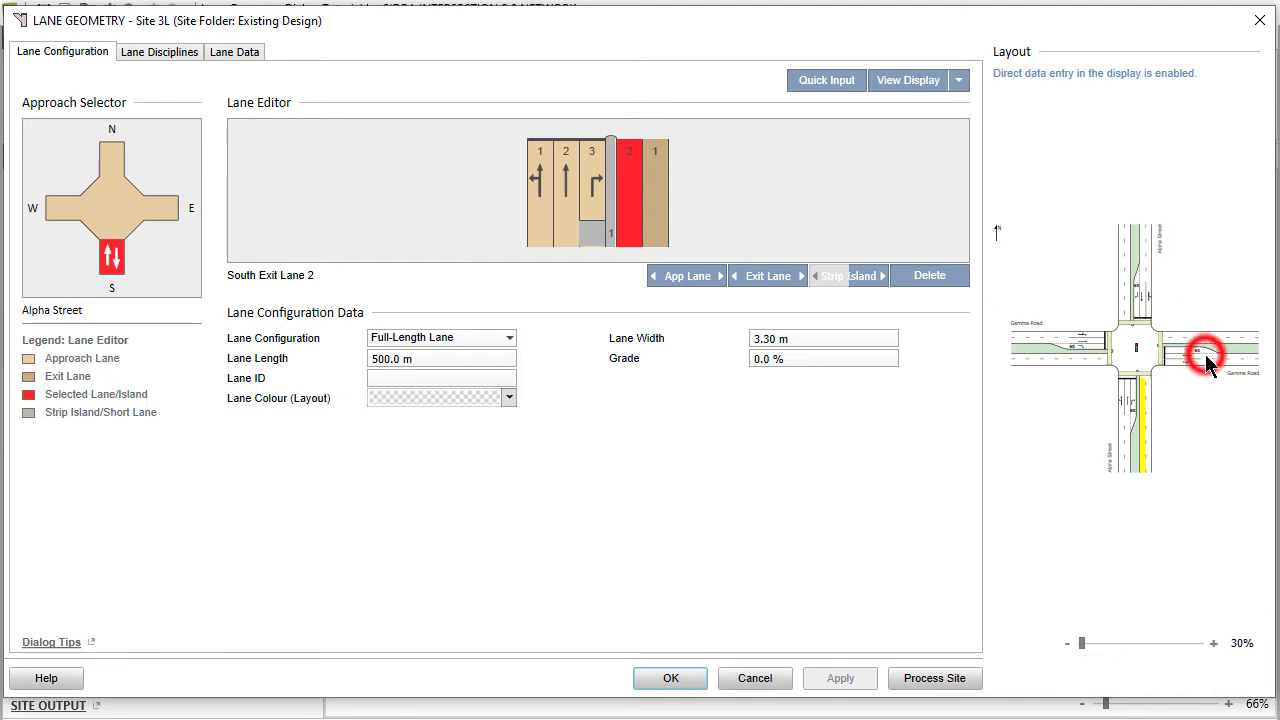
pyautogui.rightClick(1090, 341)
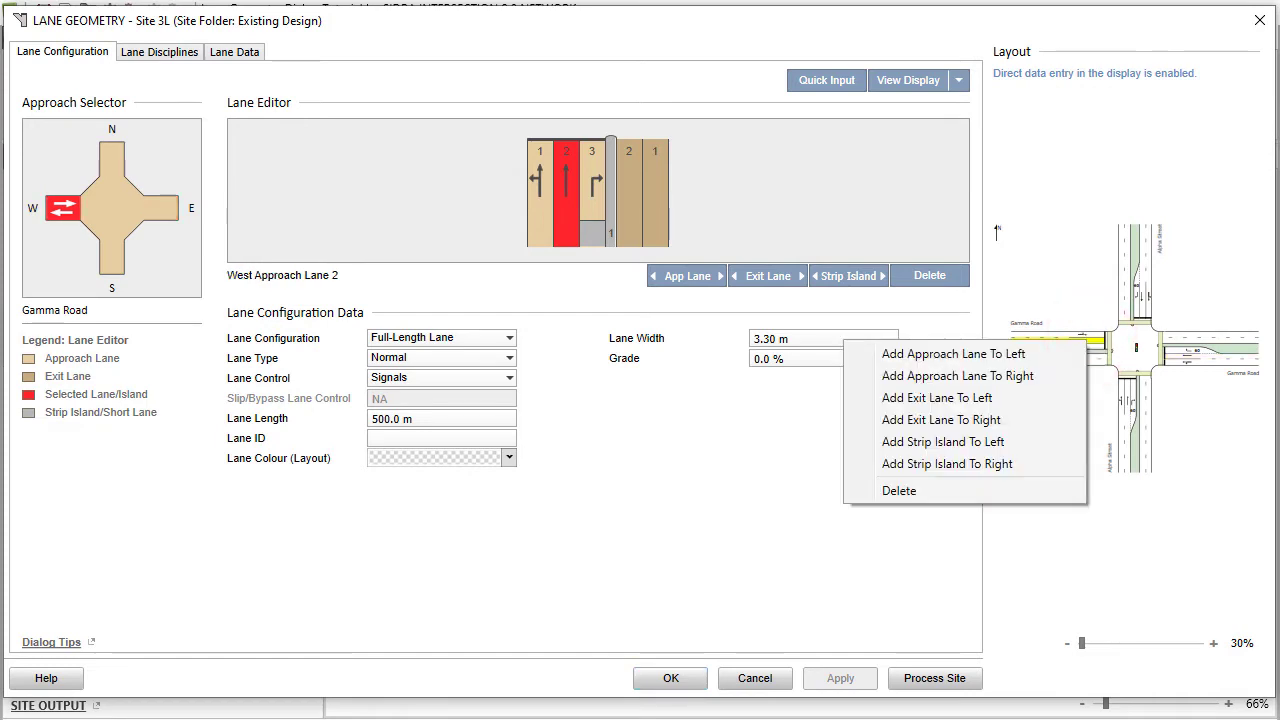
pyautogui.press('Escape')
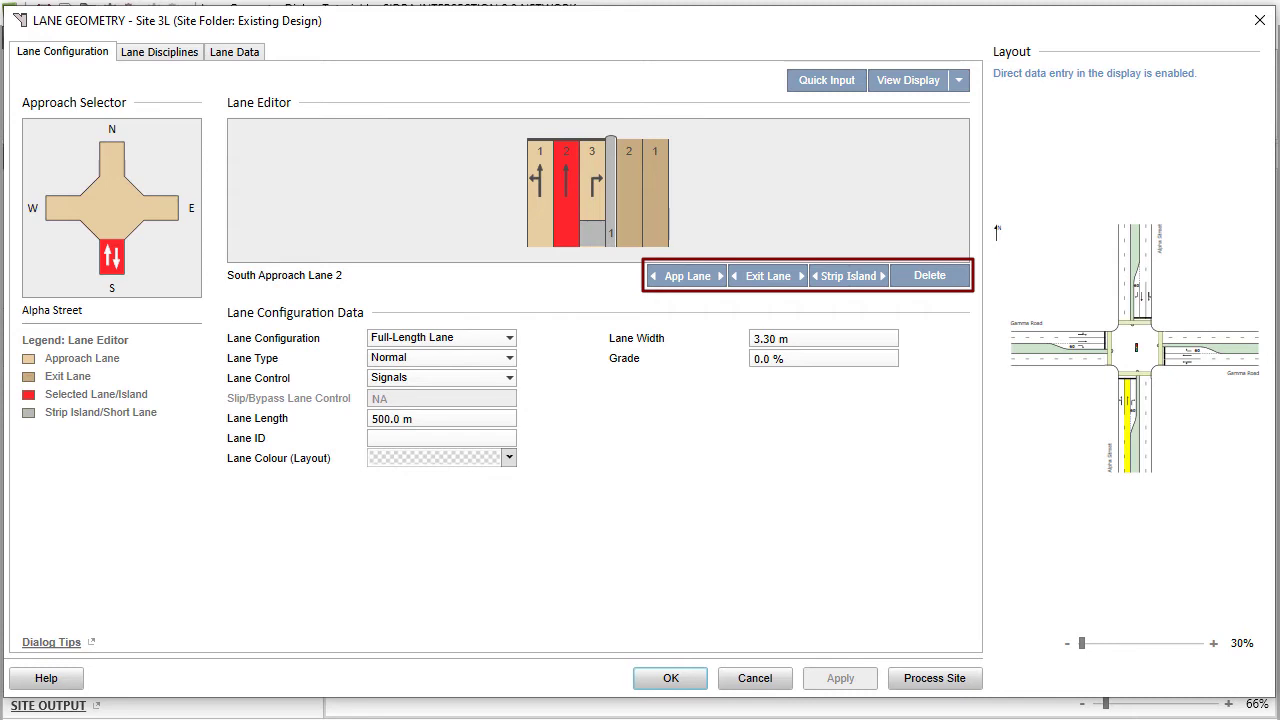
# Step: Add an approach lane to the left of South Approach Lane 2, and view the lane options for South Approach Lane 1
pyautogui.click(656, 281)
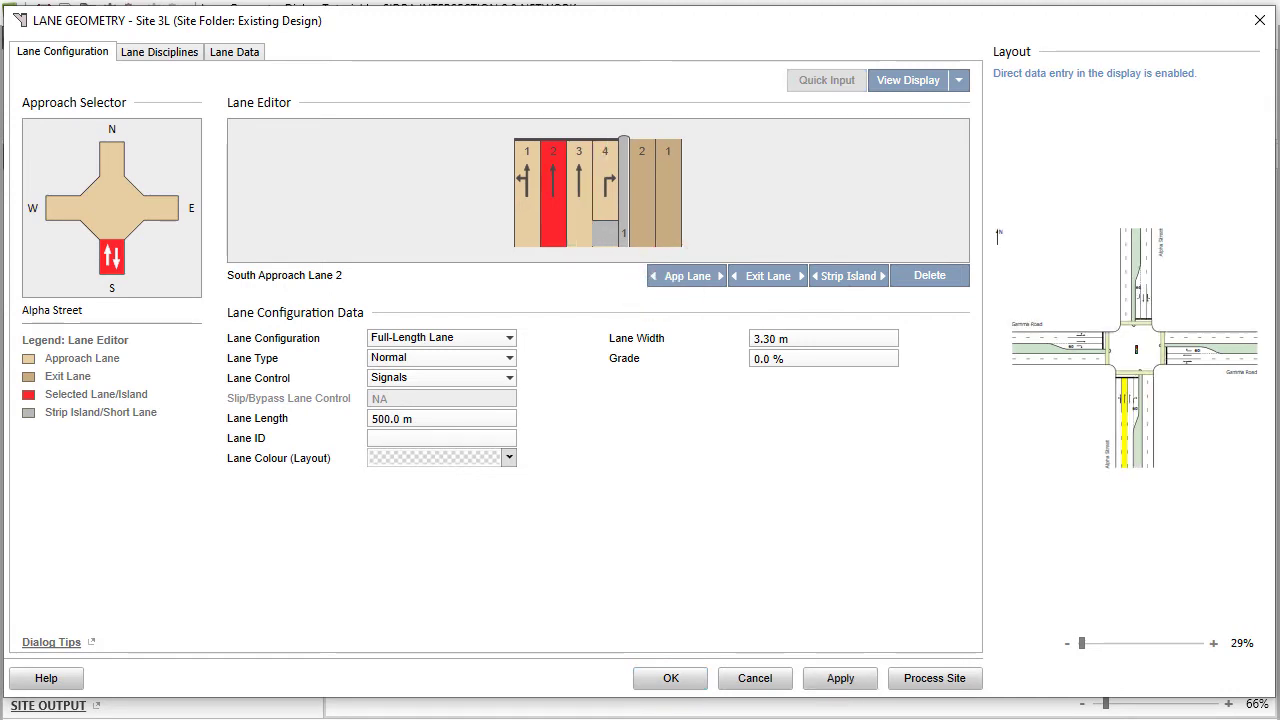
pyautogui.rightClick(522, 213)
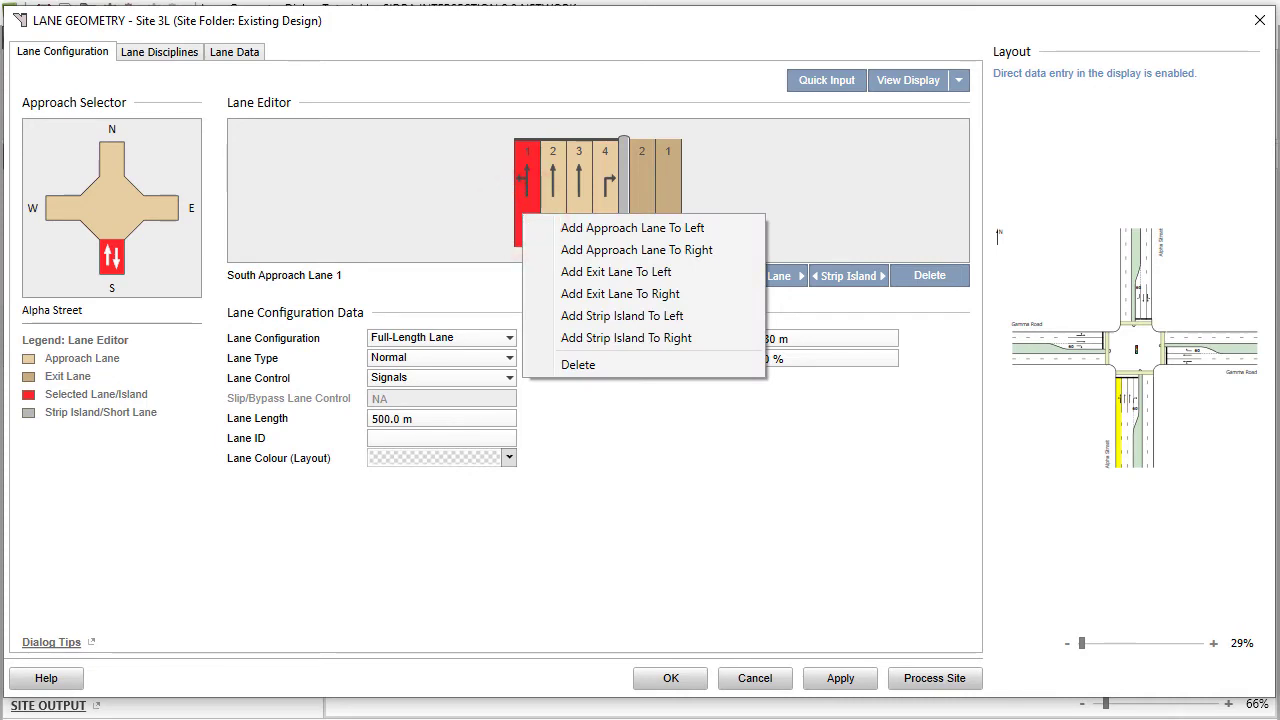
pyautogui.press('Escape')
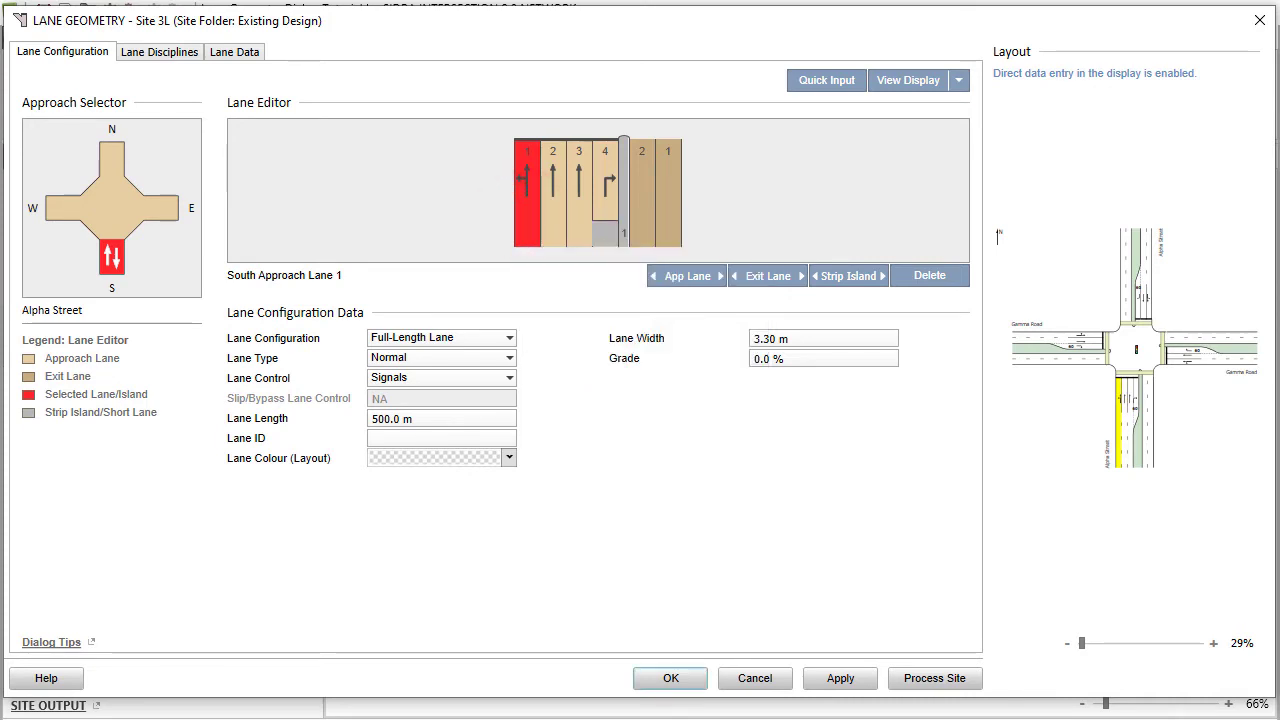
# Step: Examine the options for adding or deleting lanes and strip islands at West Exit Lane 1
pyautogui.click(1088, 361)
pyautogui.rightClick(1090, 363)
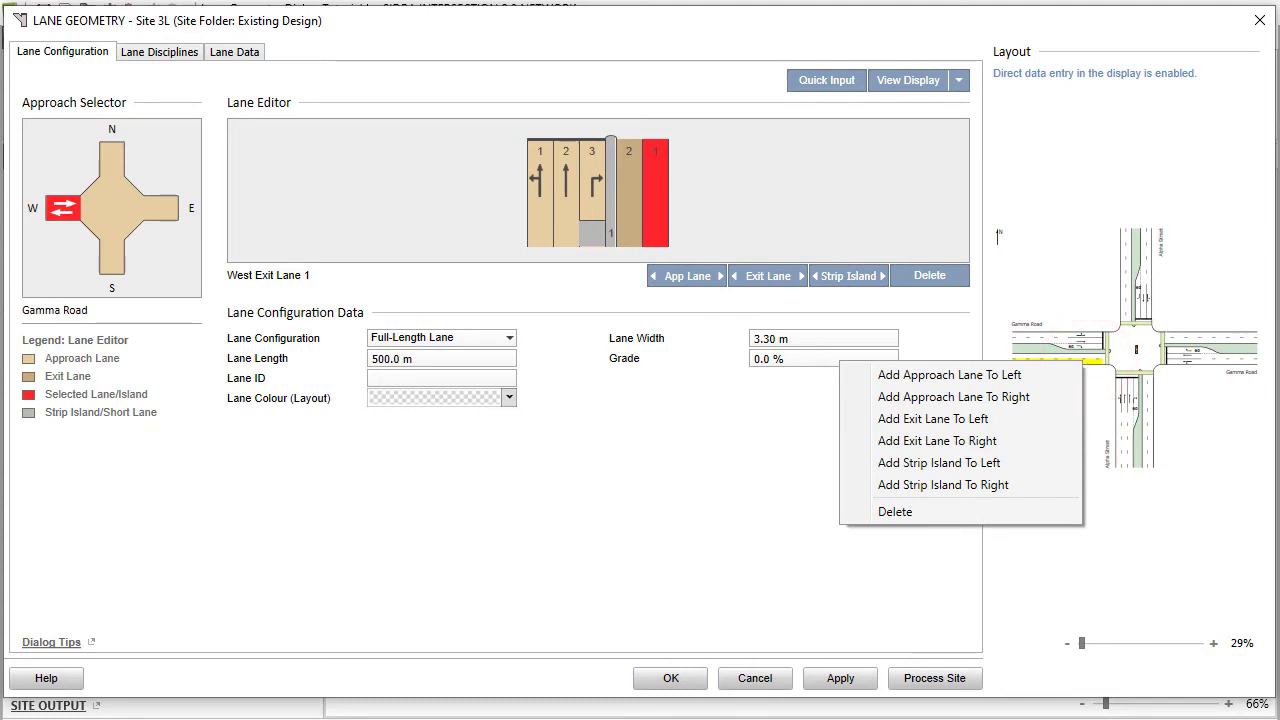
pyautogui.press('Escape')
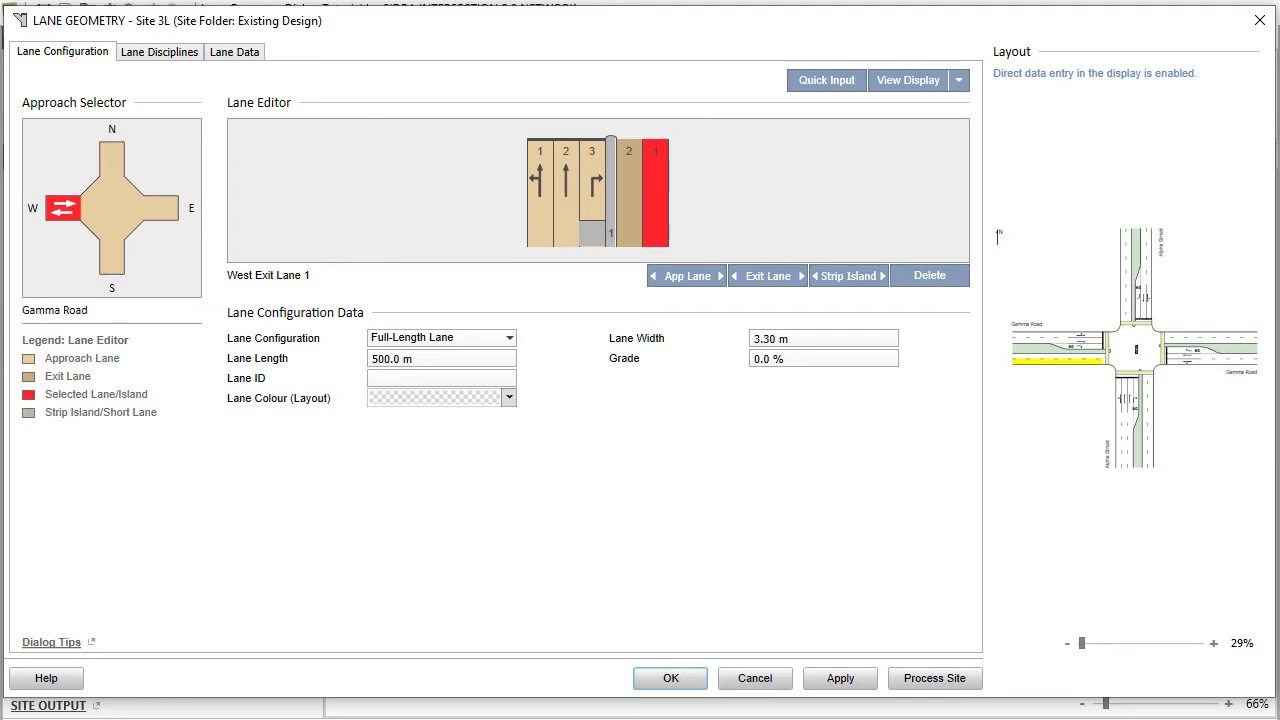
# Step: Change the lane configuration of South Approach Lane 1 to Two-Segment Lane
pyautogui.click(108, 250)
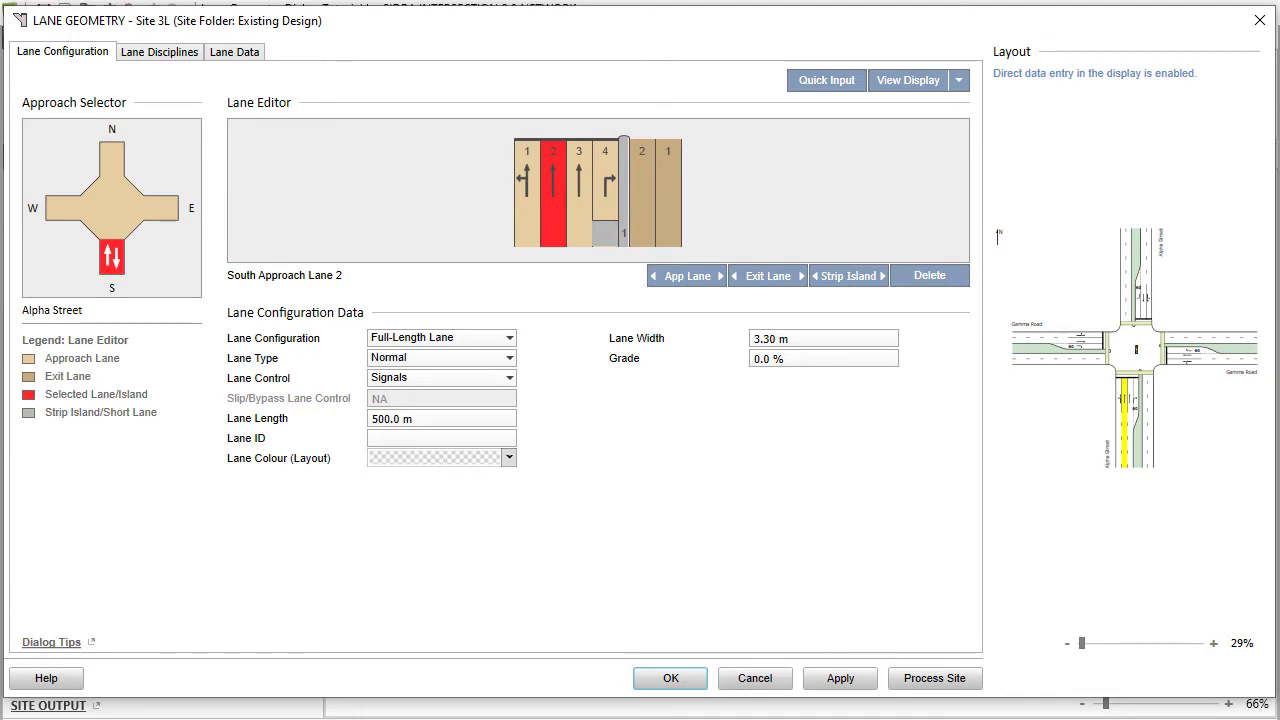
pyautogui.click(521, 214)
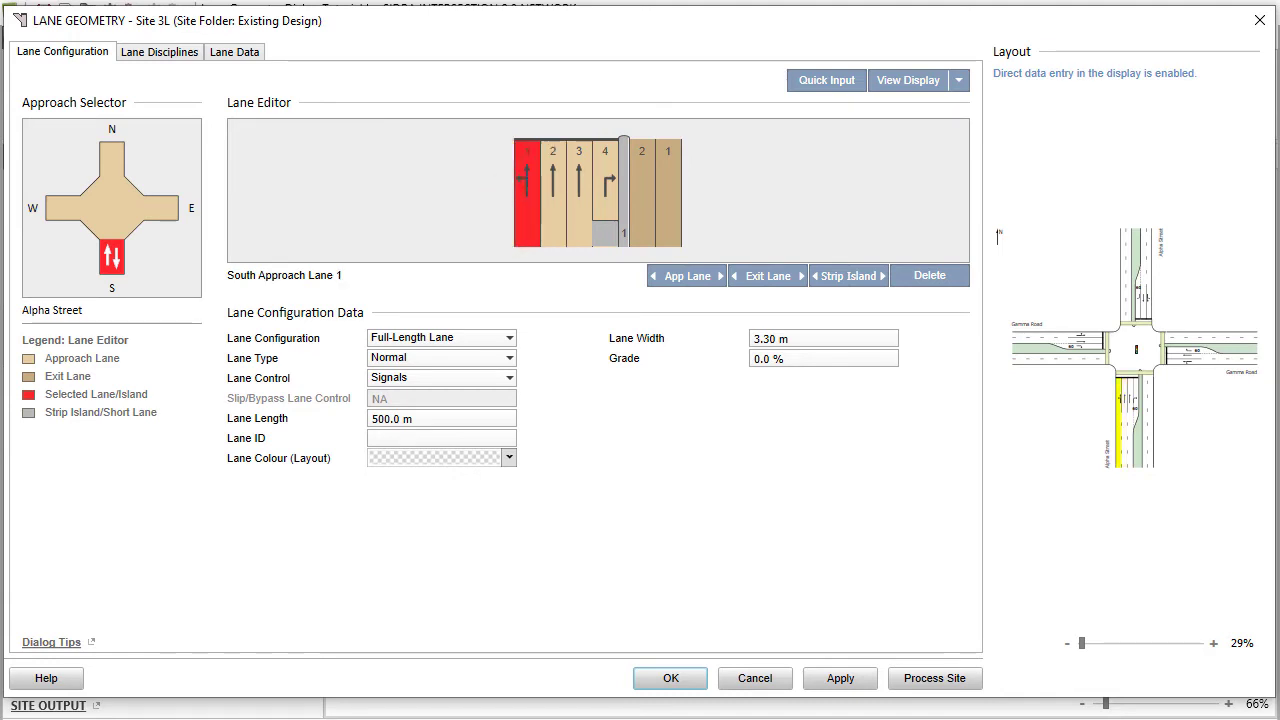
pyautogui.click(510, 341)
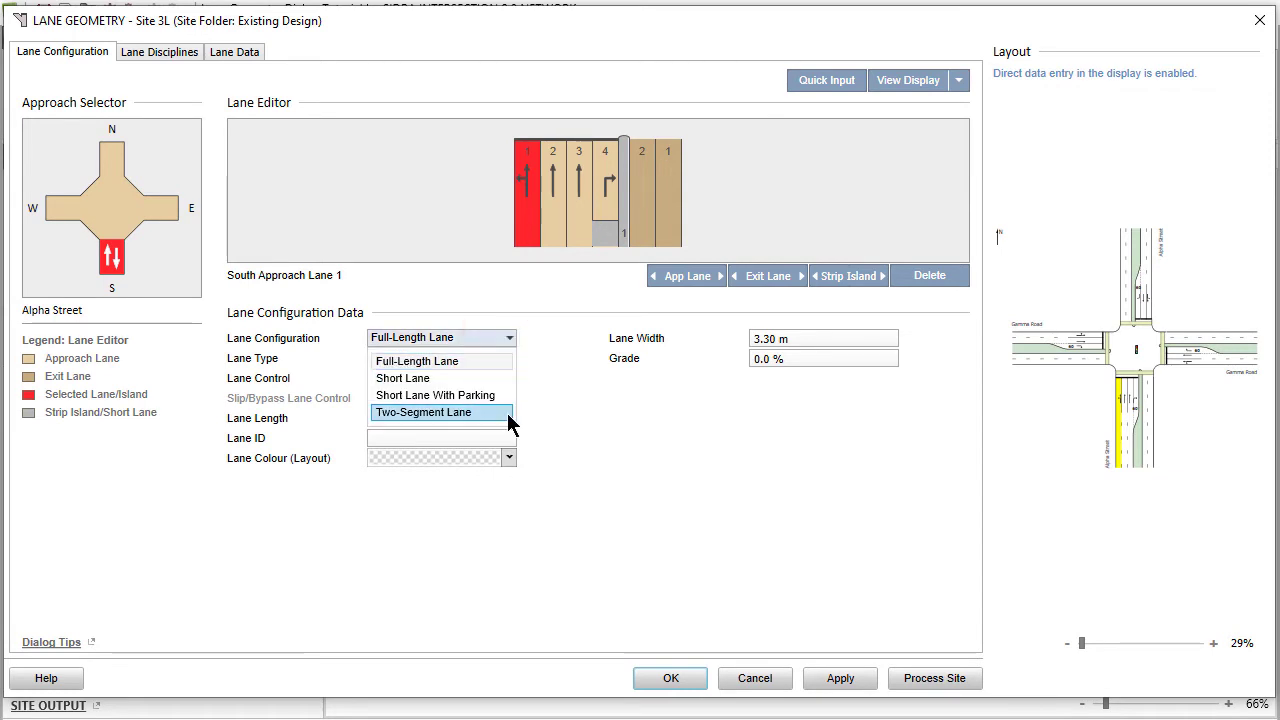
pyautogui.click(507, 413)
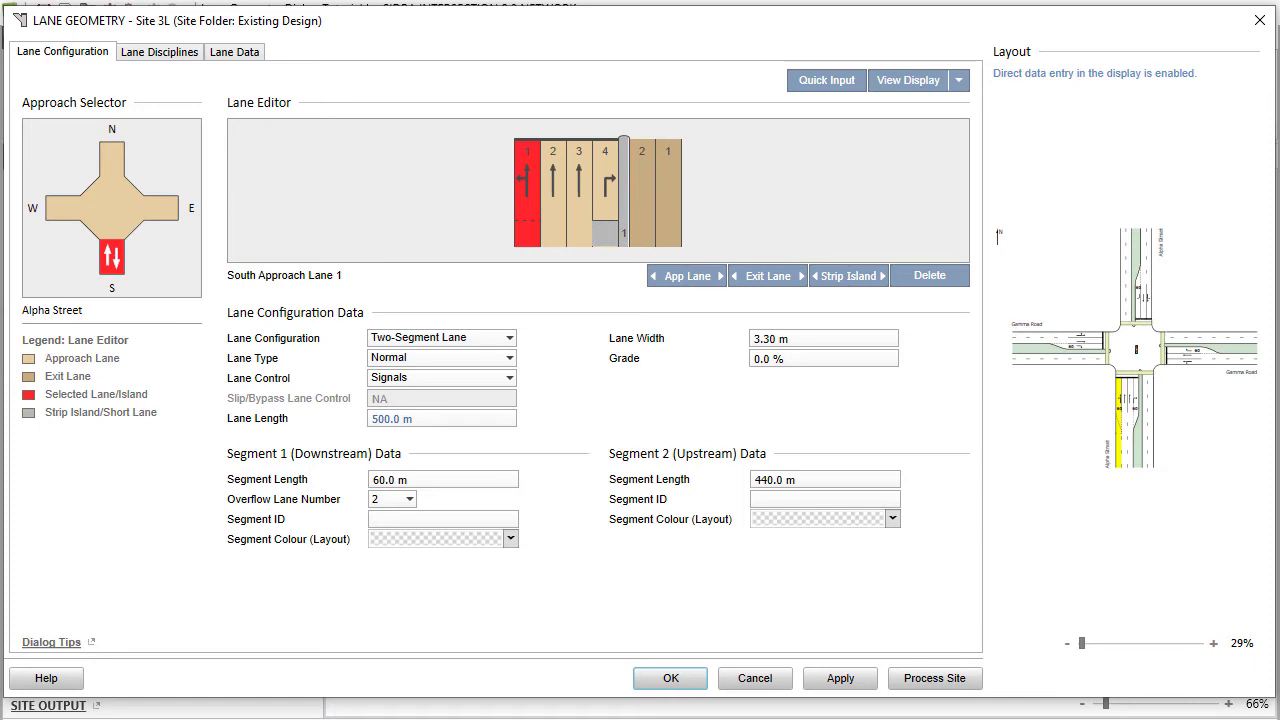
# Step: Give the upstream segment of South Approach Lane 1 the segment ID B and a pink layout colour
pyautogui.click(773, 498)
pyautogui.click(773, 498)
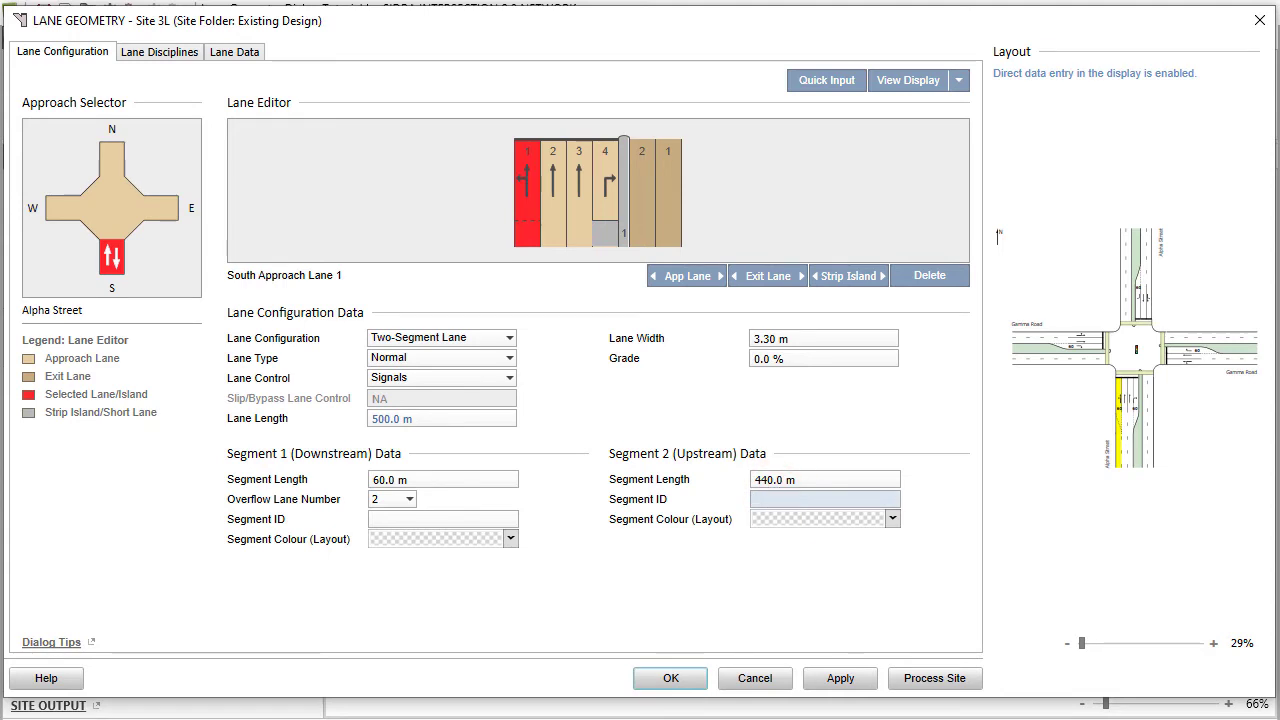
pyautogui.write('B')
pyautogui.press('Tab')
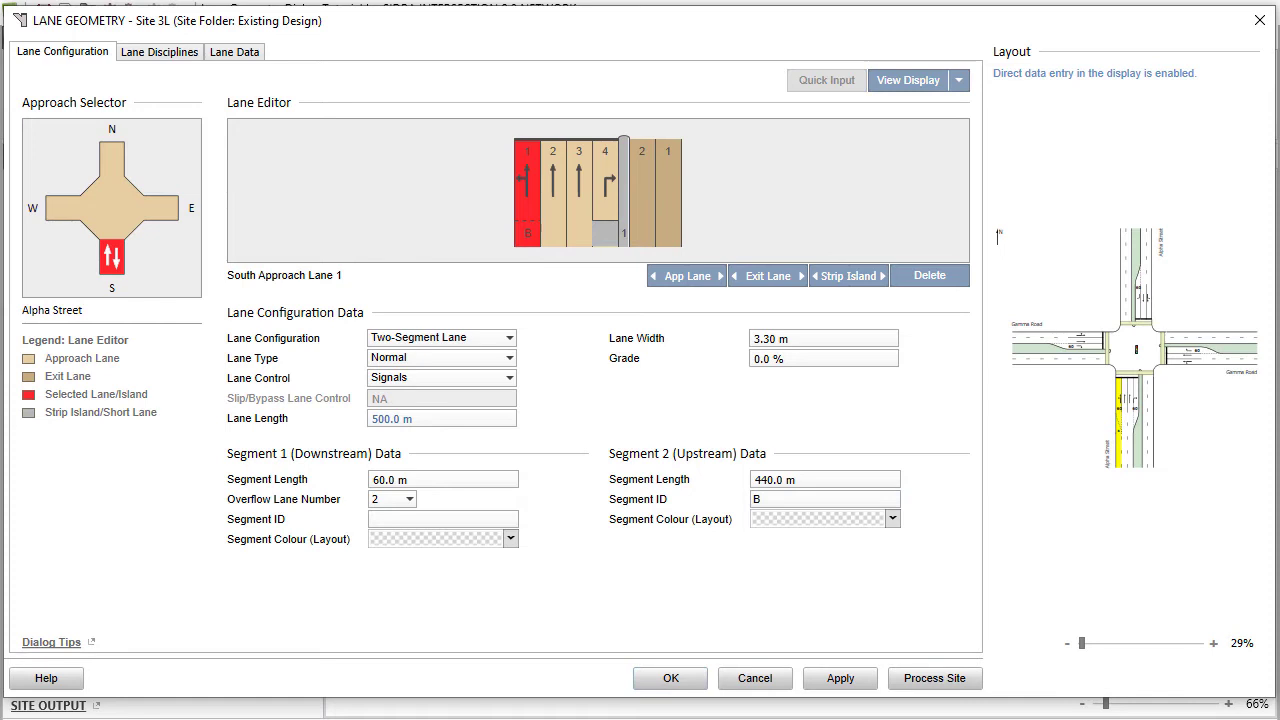
pyautogui.click(893, 518)
pyautogui.click(807, 634)
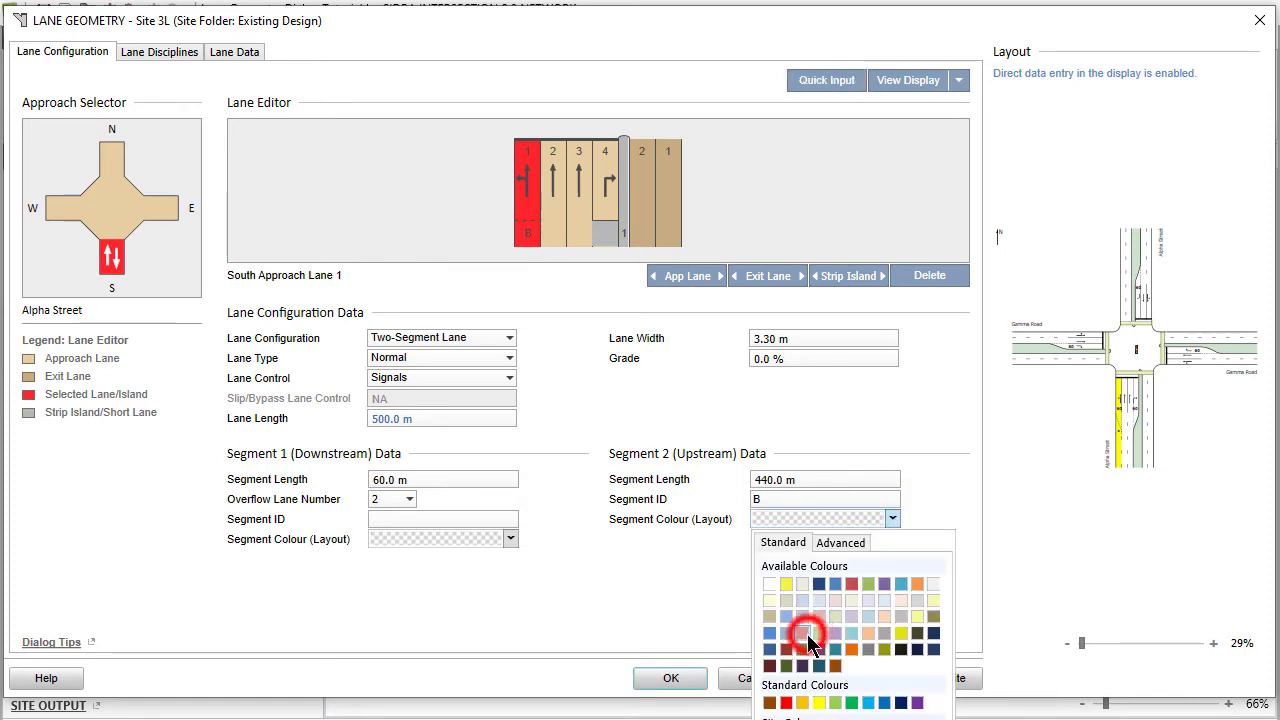
# Step: Add an exit lane to the left of North Exit Lane 1
pyautogui.click(106, 153)
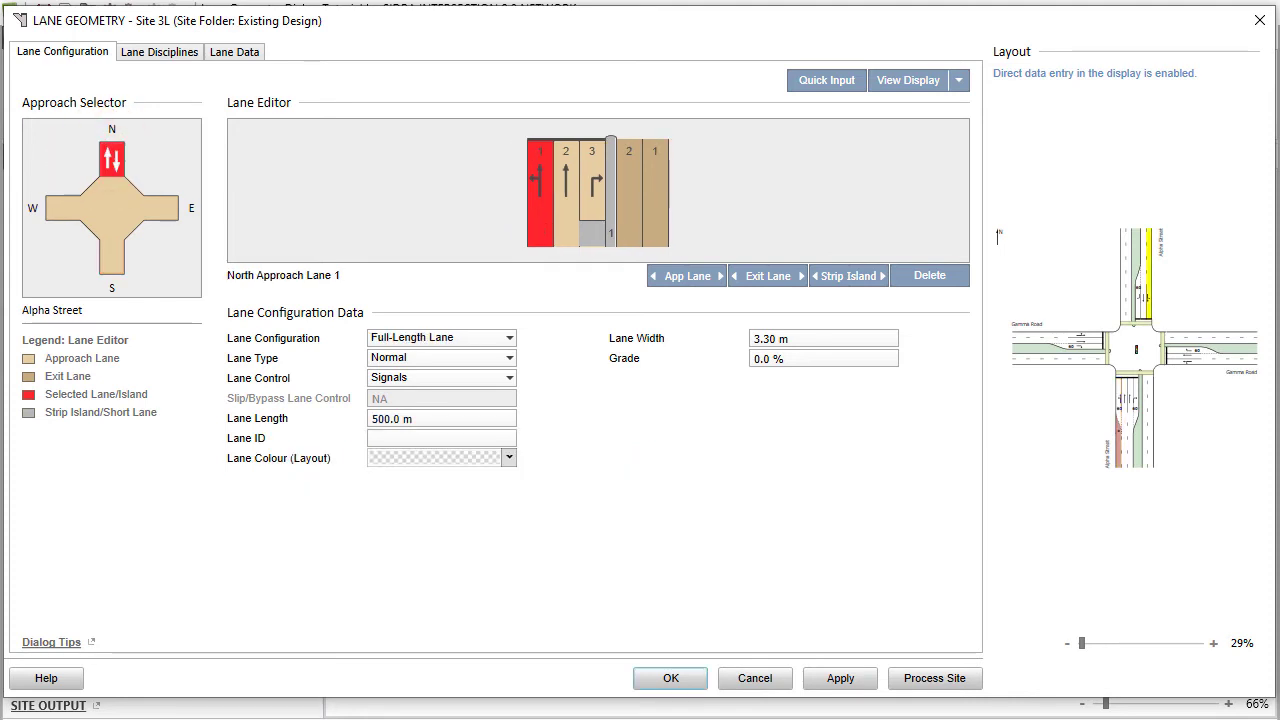
pyautogui.click(651, 214)
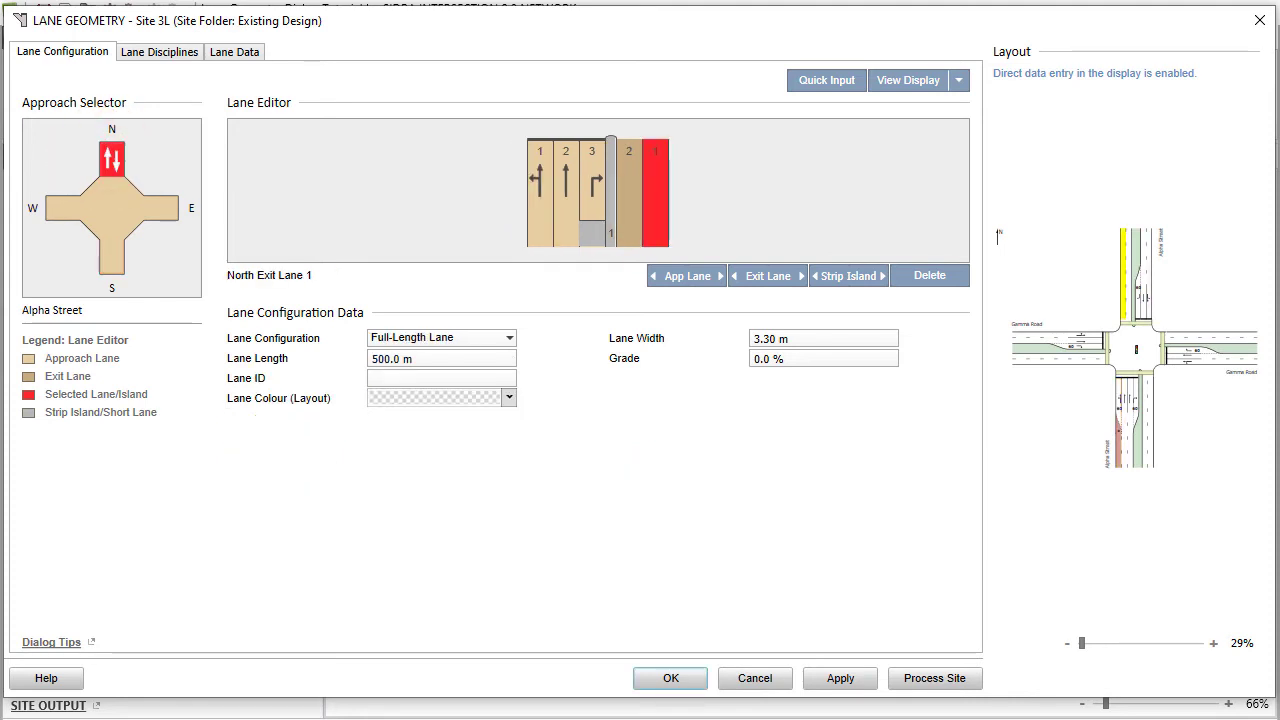
pyautogui.click(740, 283)
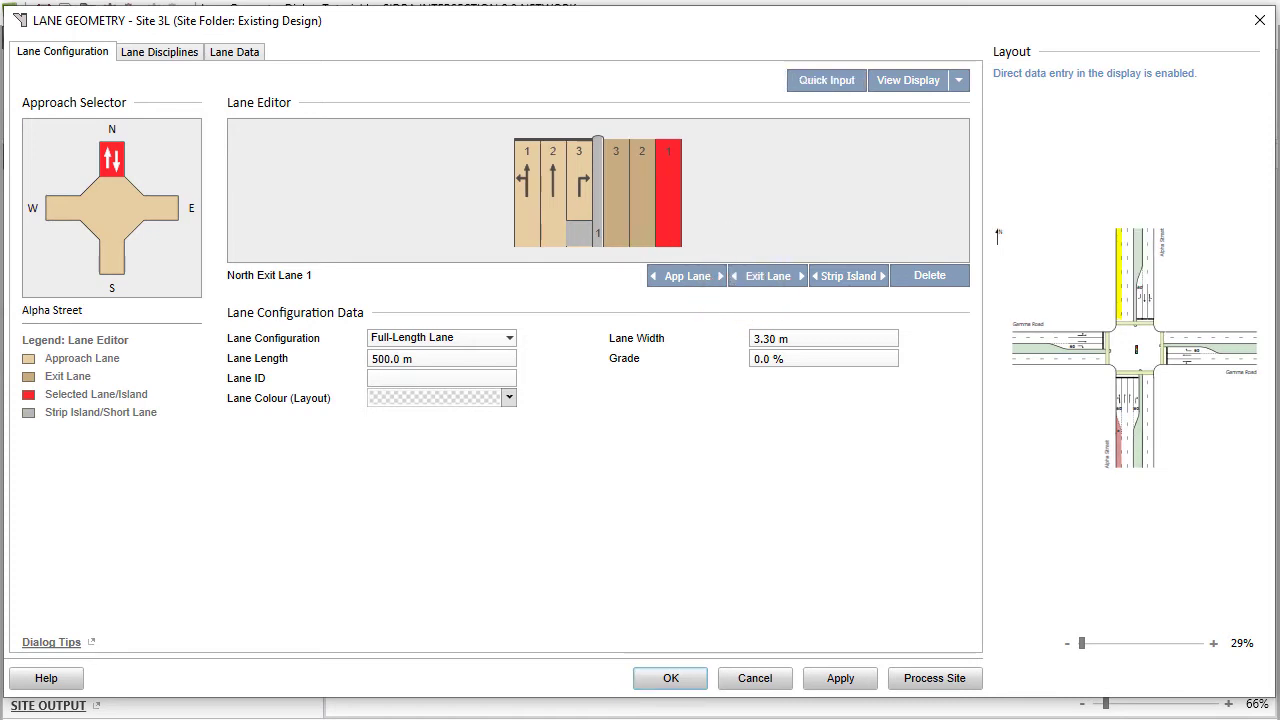
# Step: Set the lane ID of North Exit Lane 1 to B and its layout colour to the pink already used on the site
pyautogui.click(390, 378)
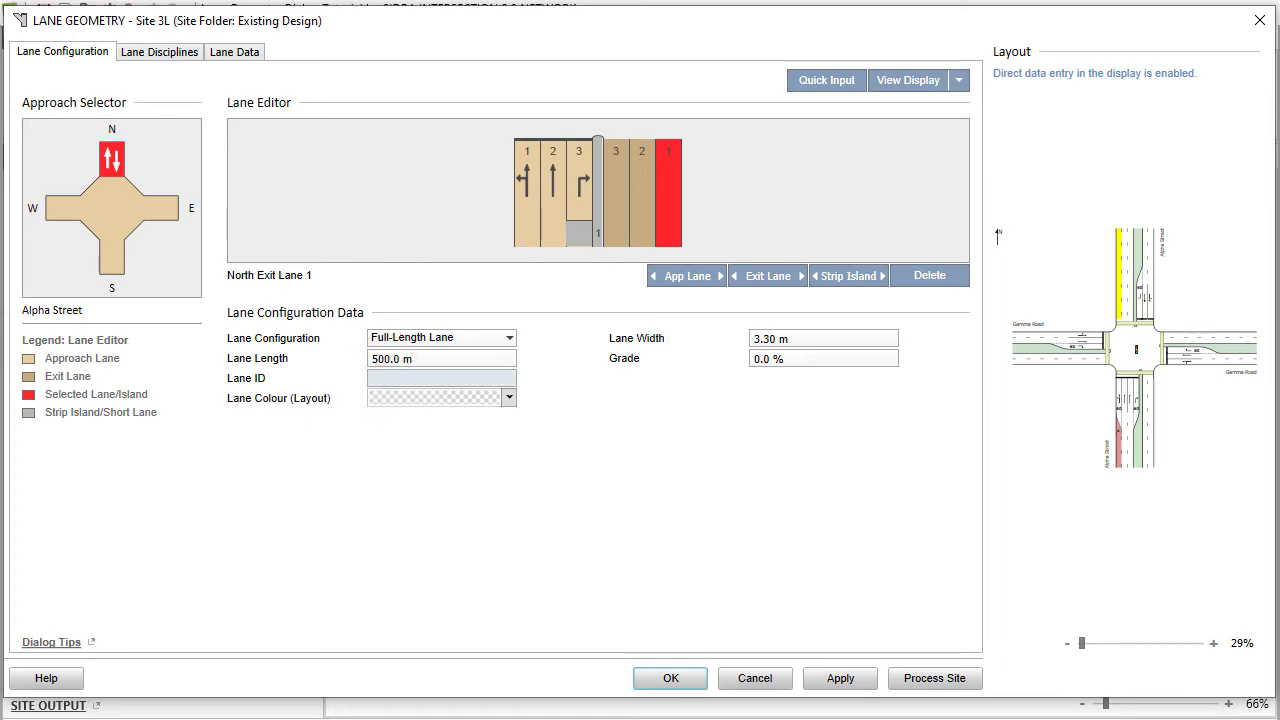
pyautogui.write('B')
pyautogui.press('Tab')
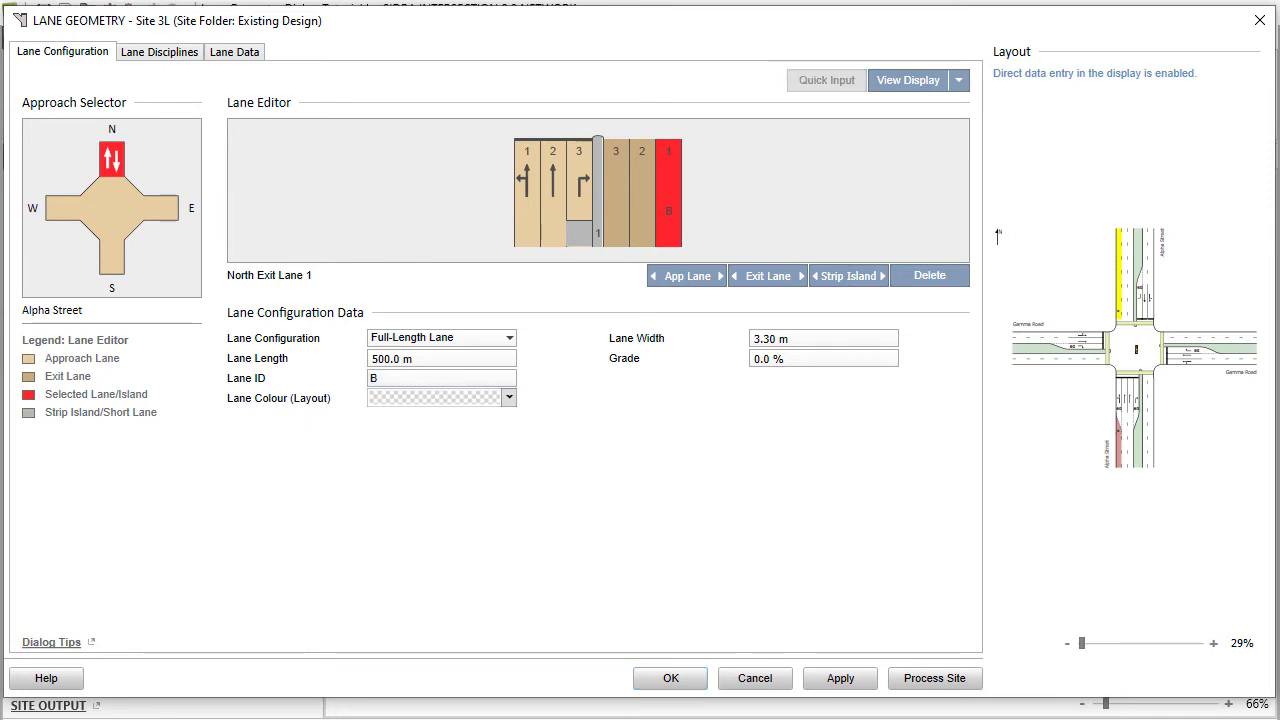
pyautogui.click(509, 397)
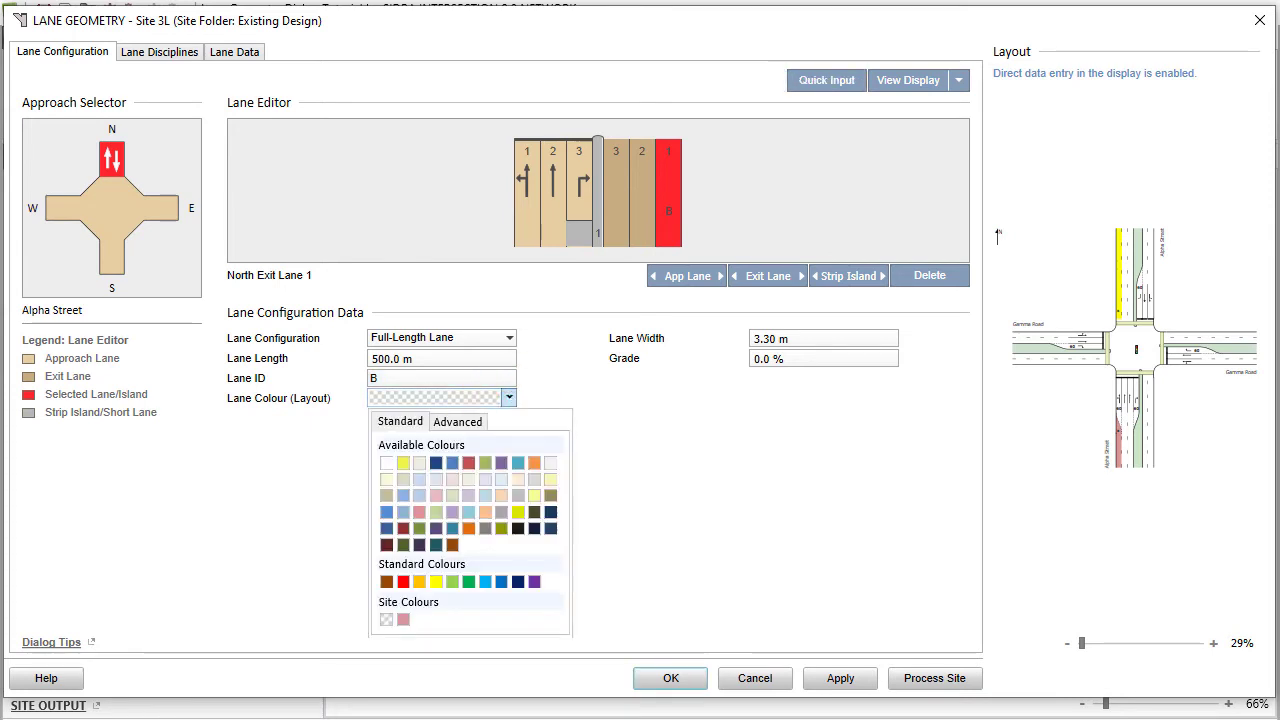
pyautogui.click(405, 620)
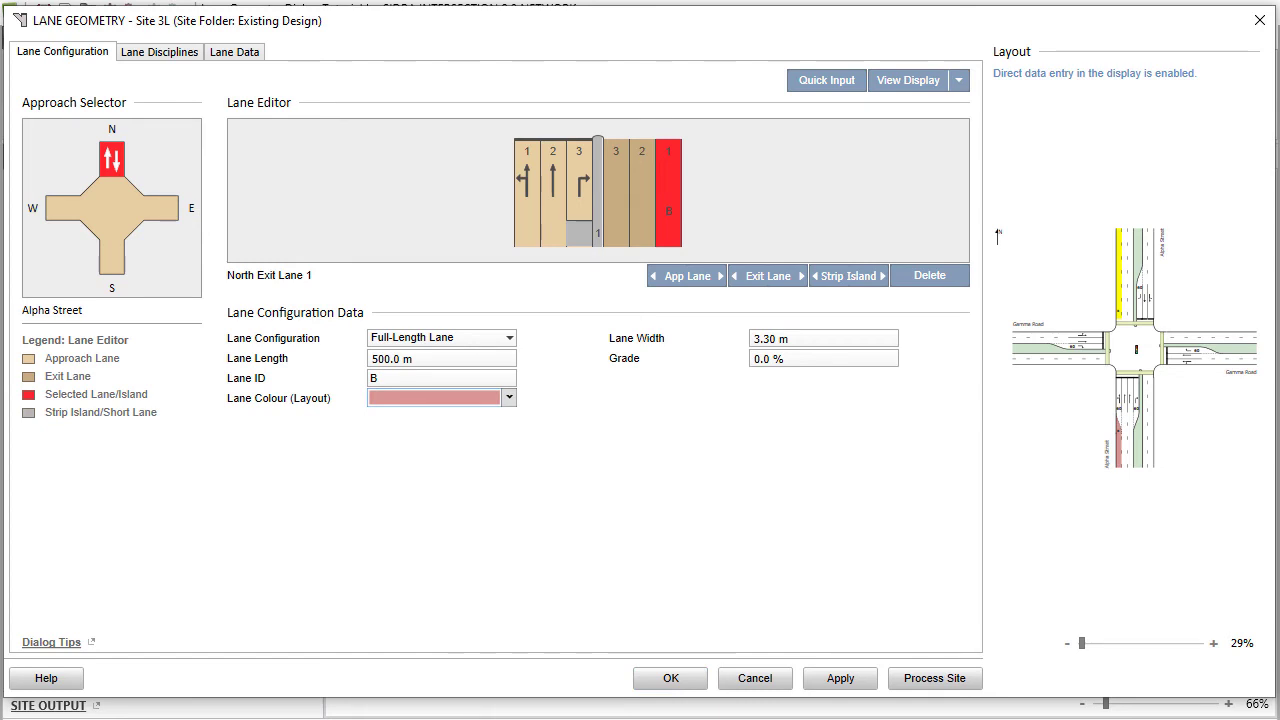
# Step: Change the lane configuration of East Exit Lane 1 to Short Lane
pyautogui.click(1201, 334)
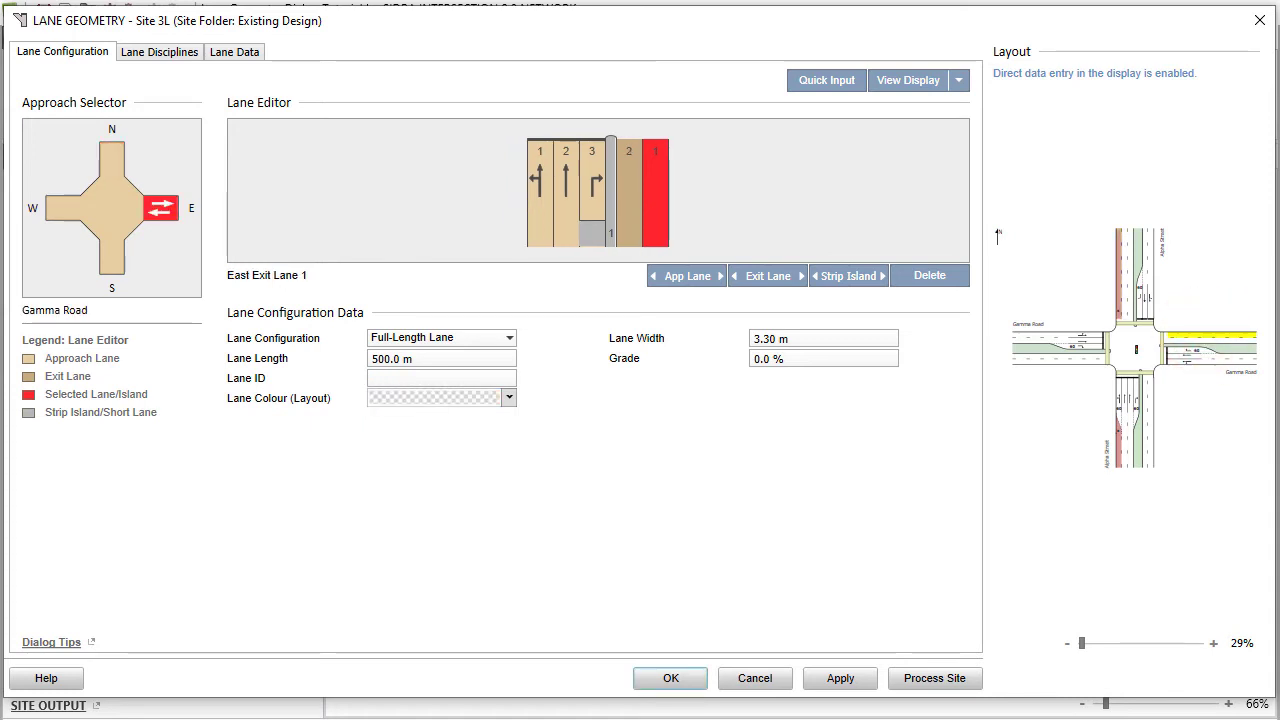
pyautogui.click(509, 338)
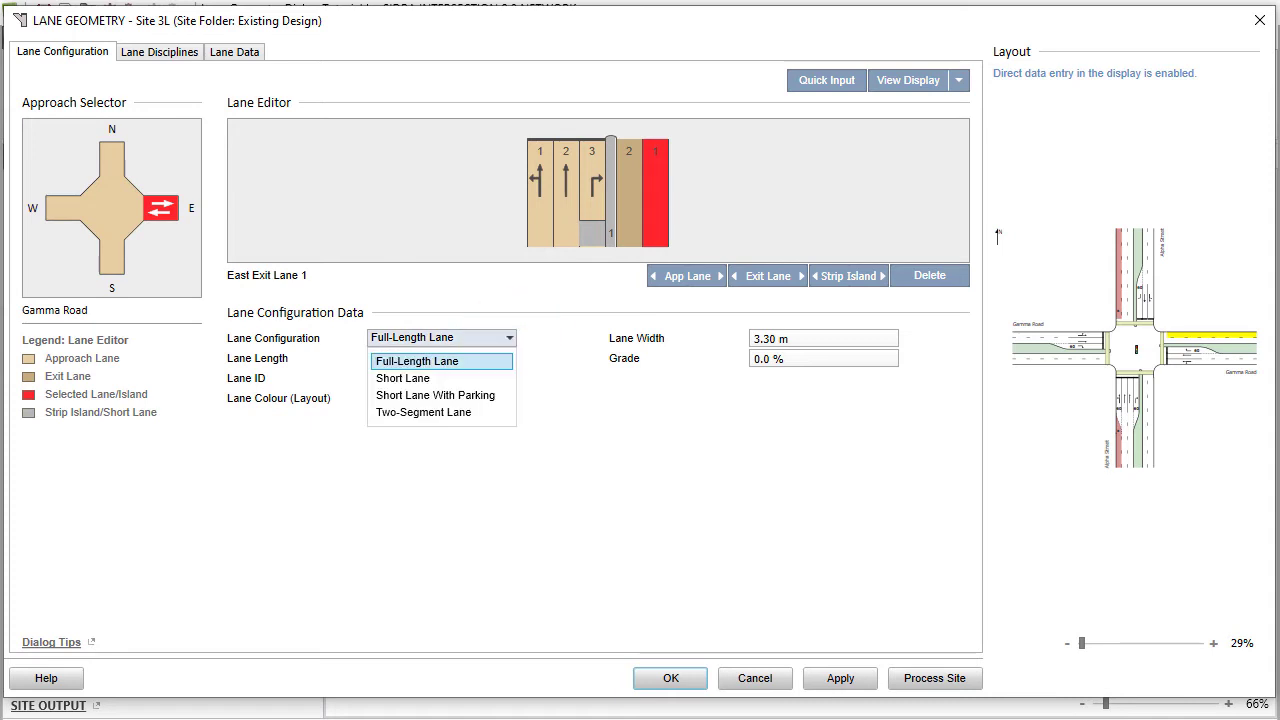
pyautogui.click(504, 377)
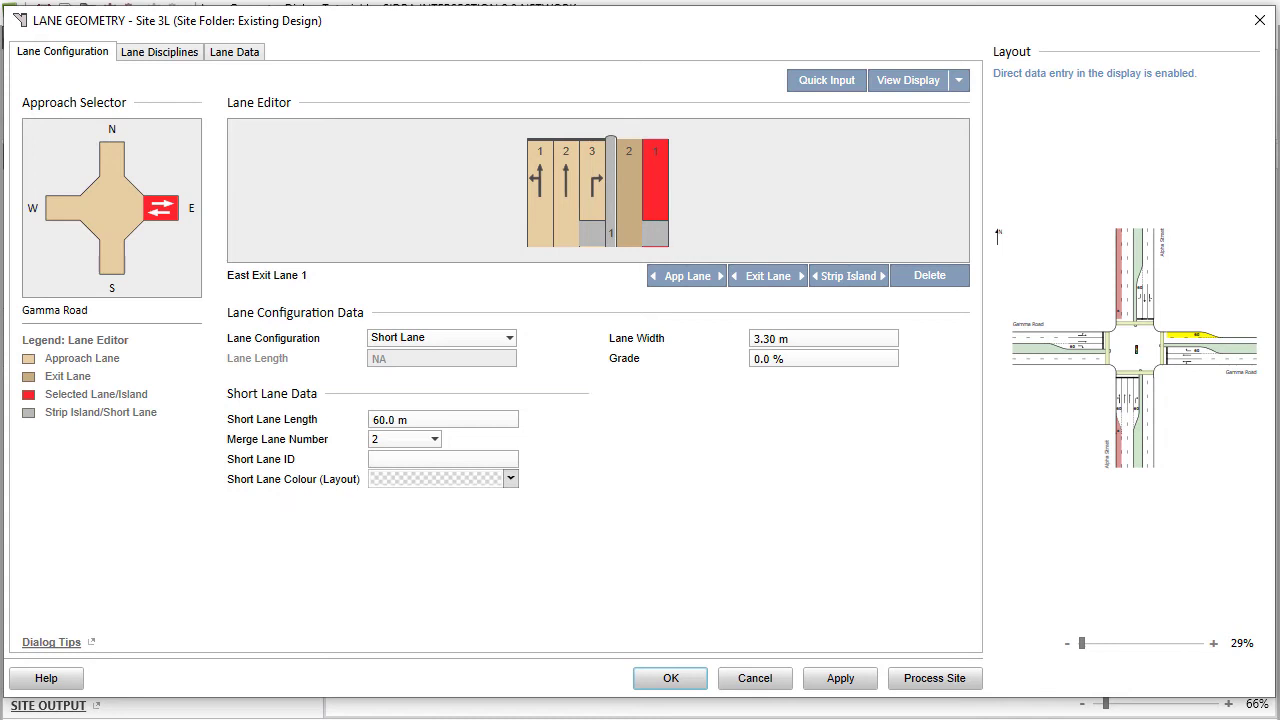
# Step: Set the lane type of East Approach Lane 1 to Slip/Bypass (High Angle)
pyautogui.click(534, 225)
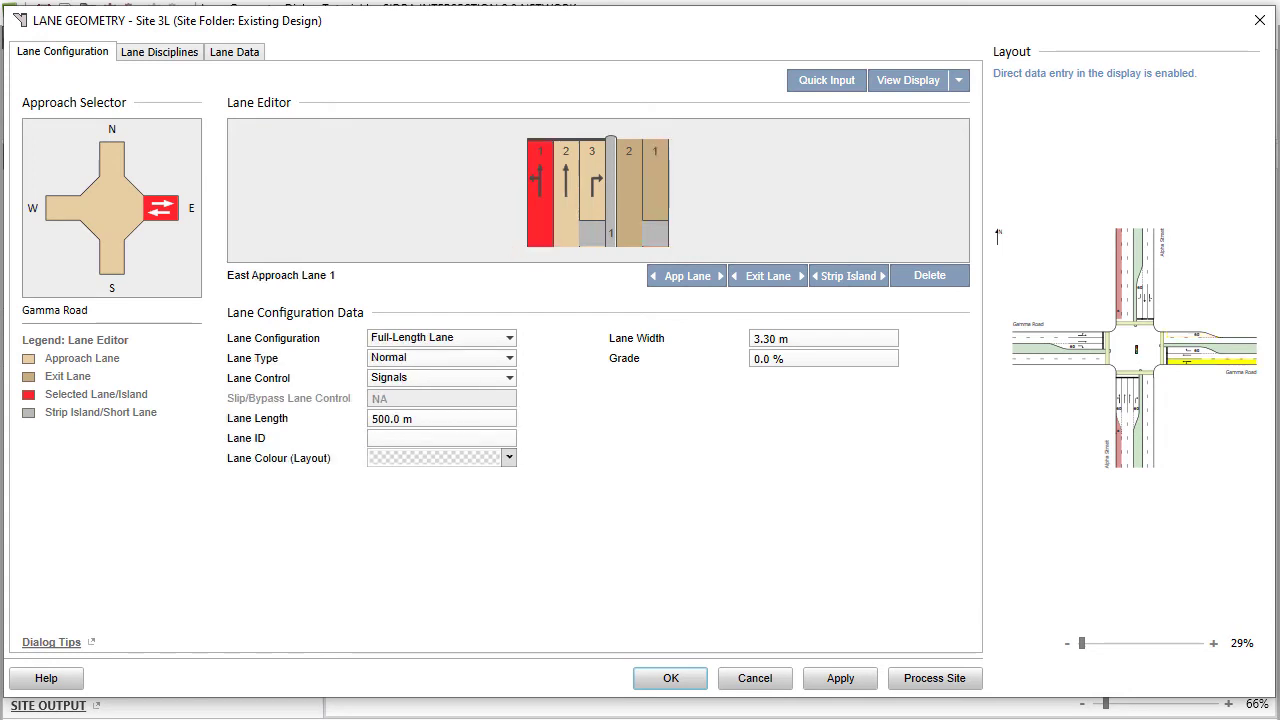
pyautogui.click(509, 357)
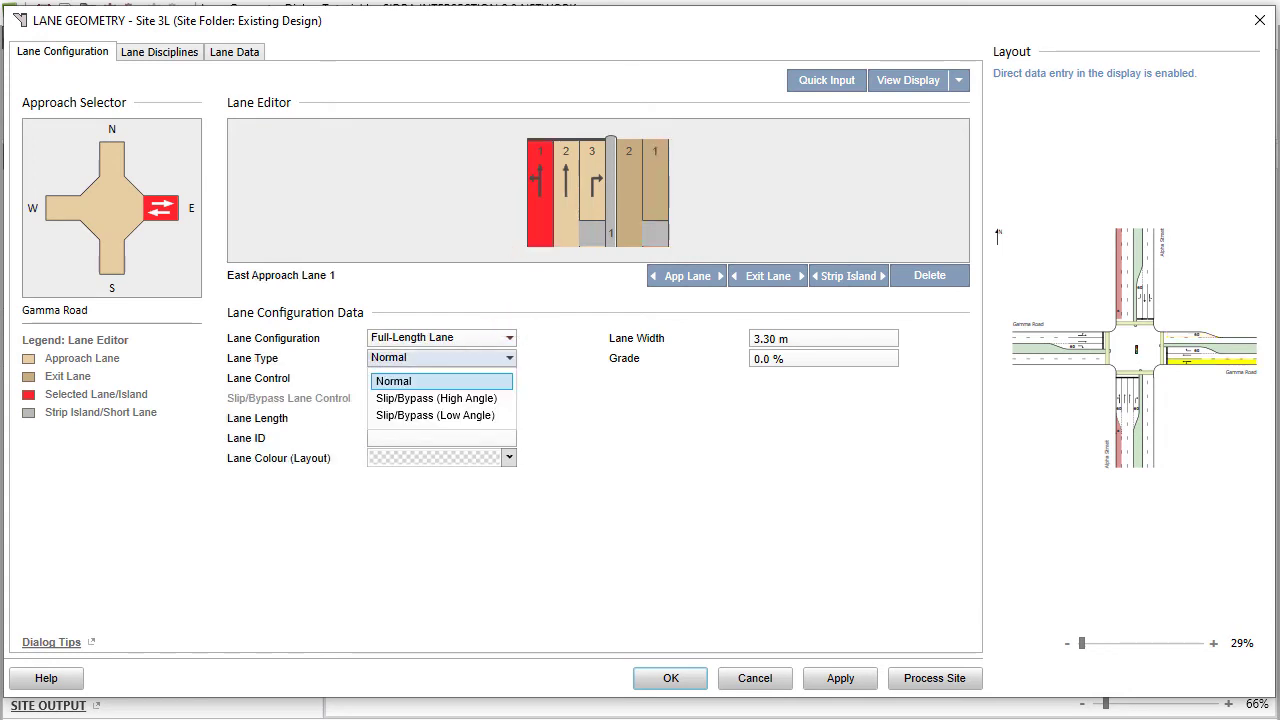
pyautogui.click(505, 397)
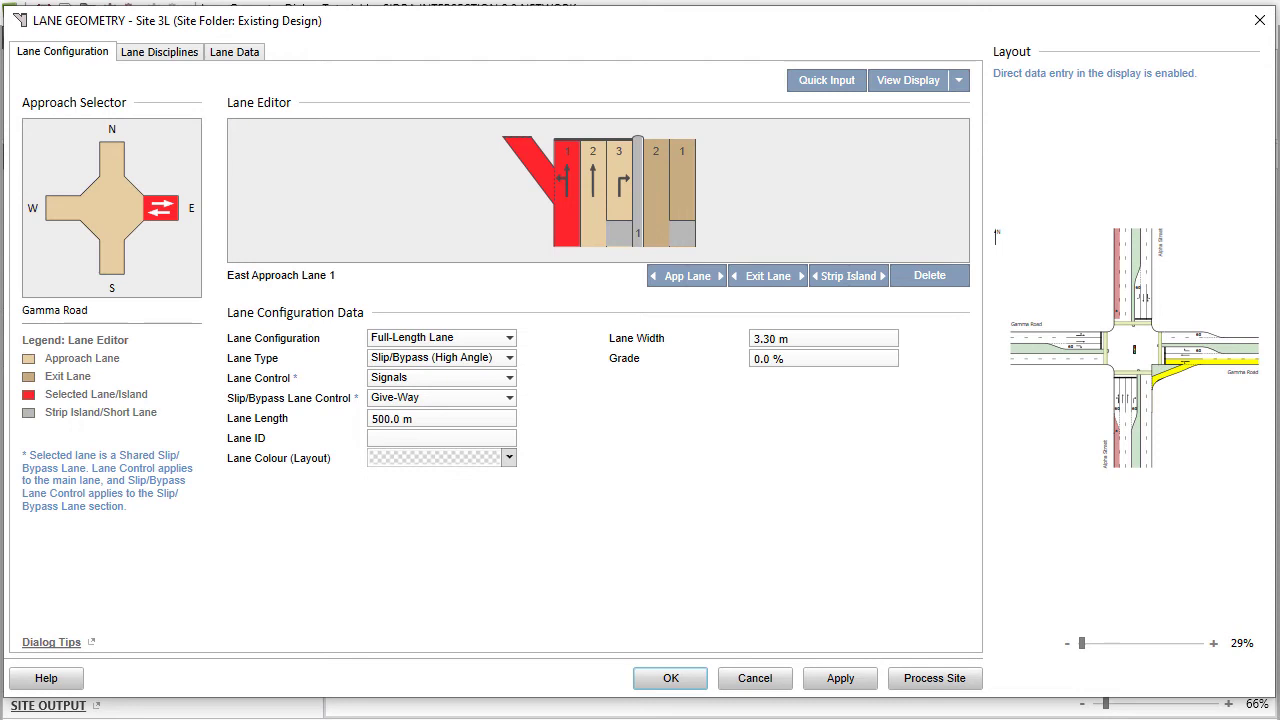
# Step: Change the right-turn lane on the South approach, Lane 4, to a Full-Length Lane
pyautogui.click(1135, 395)
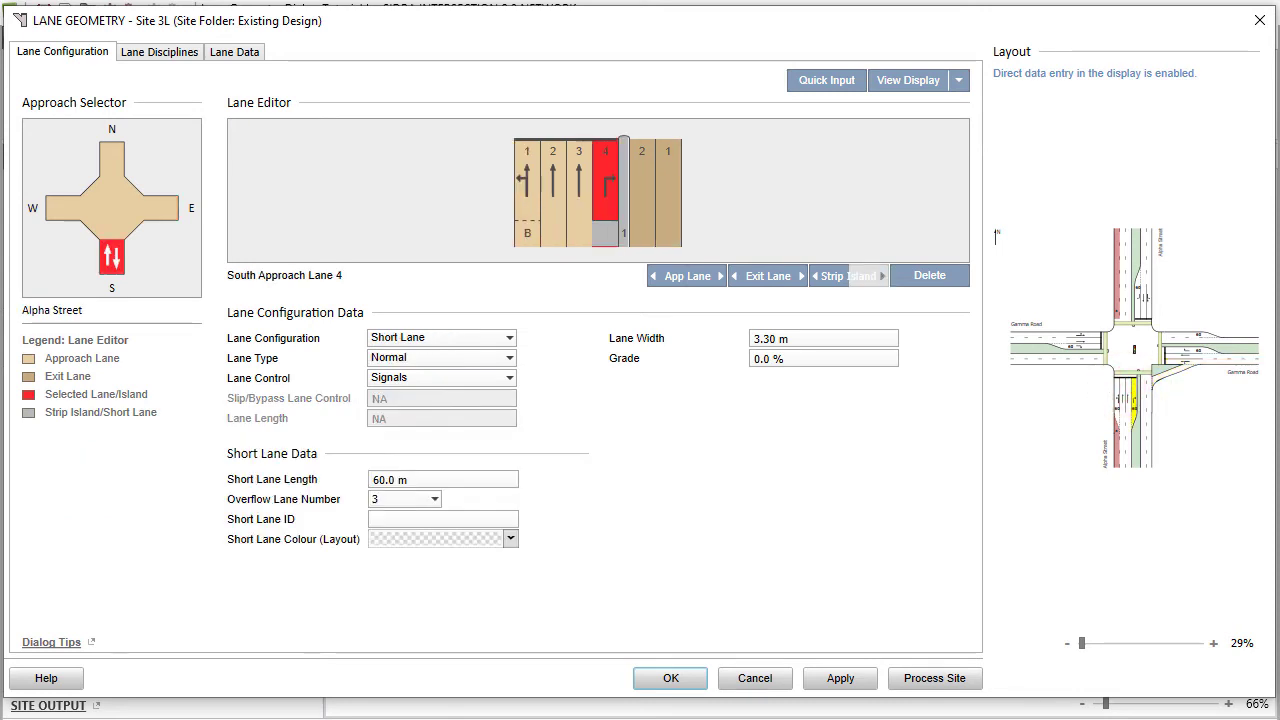
pyautogui.click(510, 340)
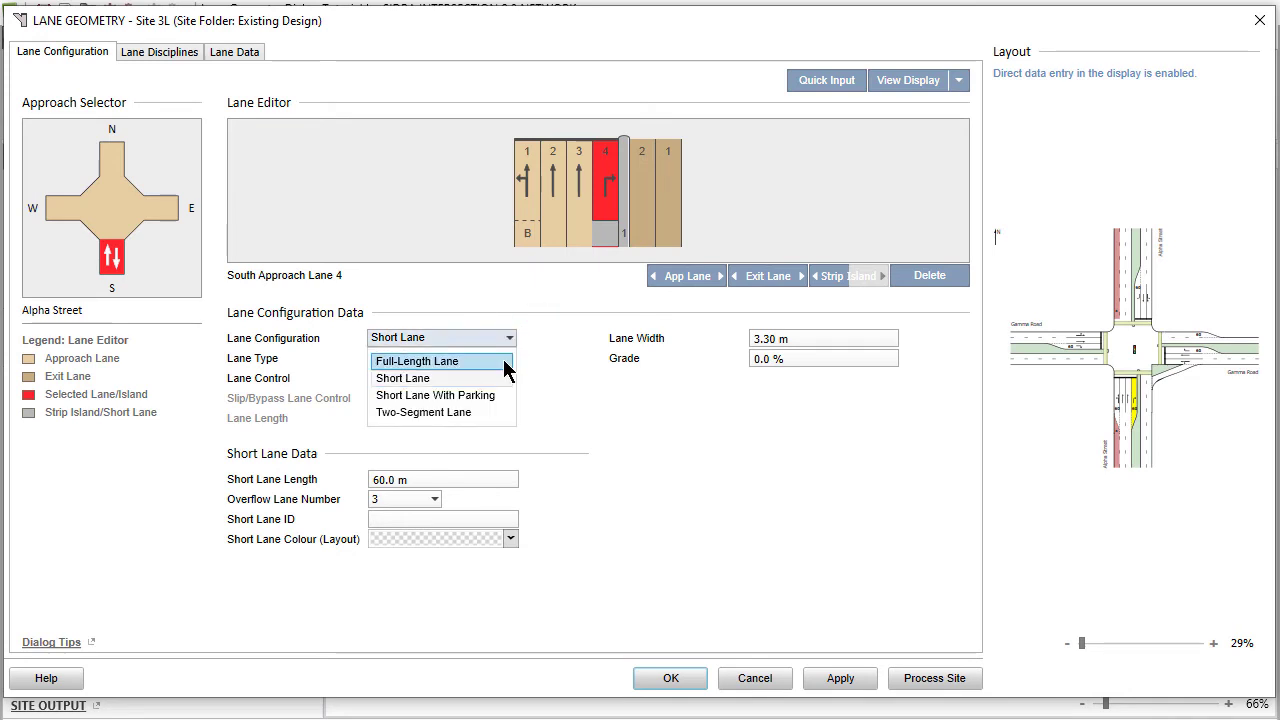
pyautogui.click(505, 362)
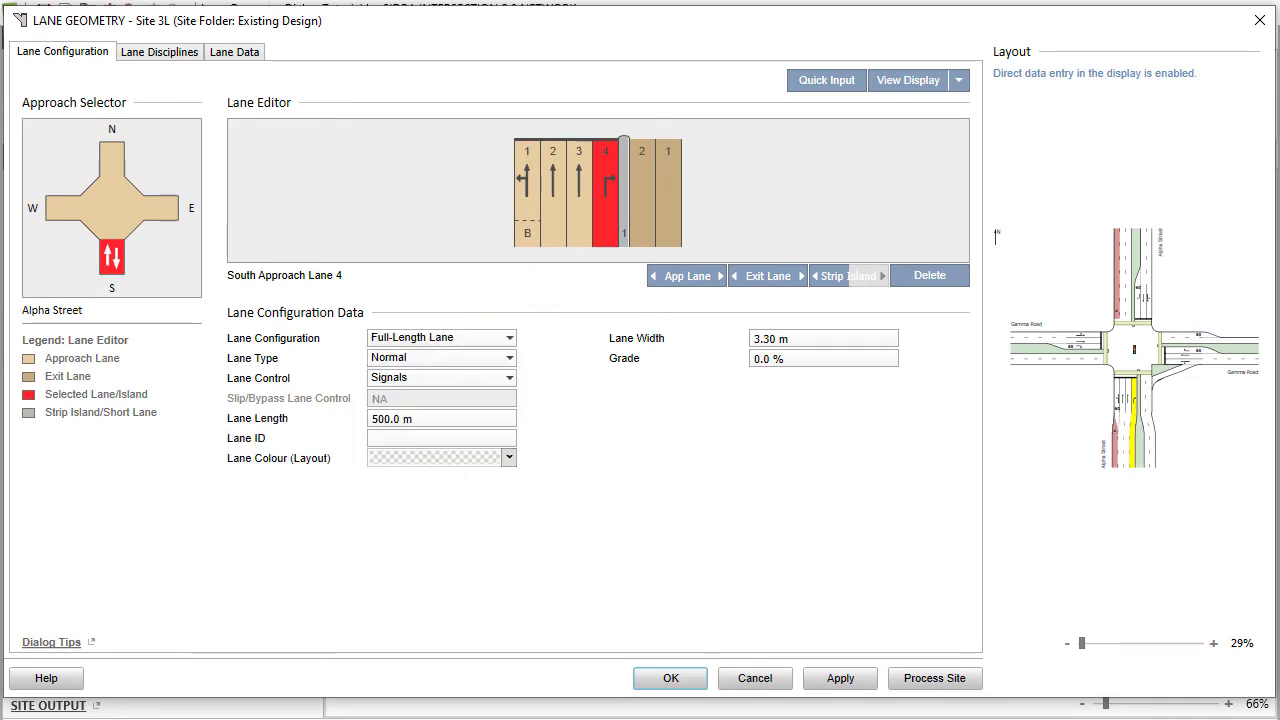
# Step: Change the lane configuration of North Approach Lane 3 to Full-Length Lane
pyautogui.click(1140, 318)
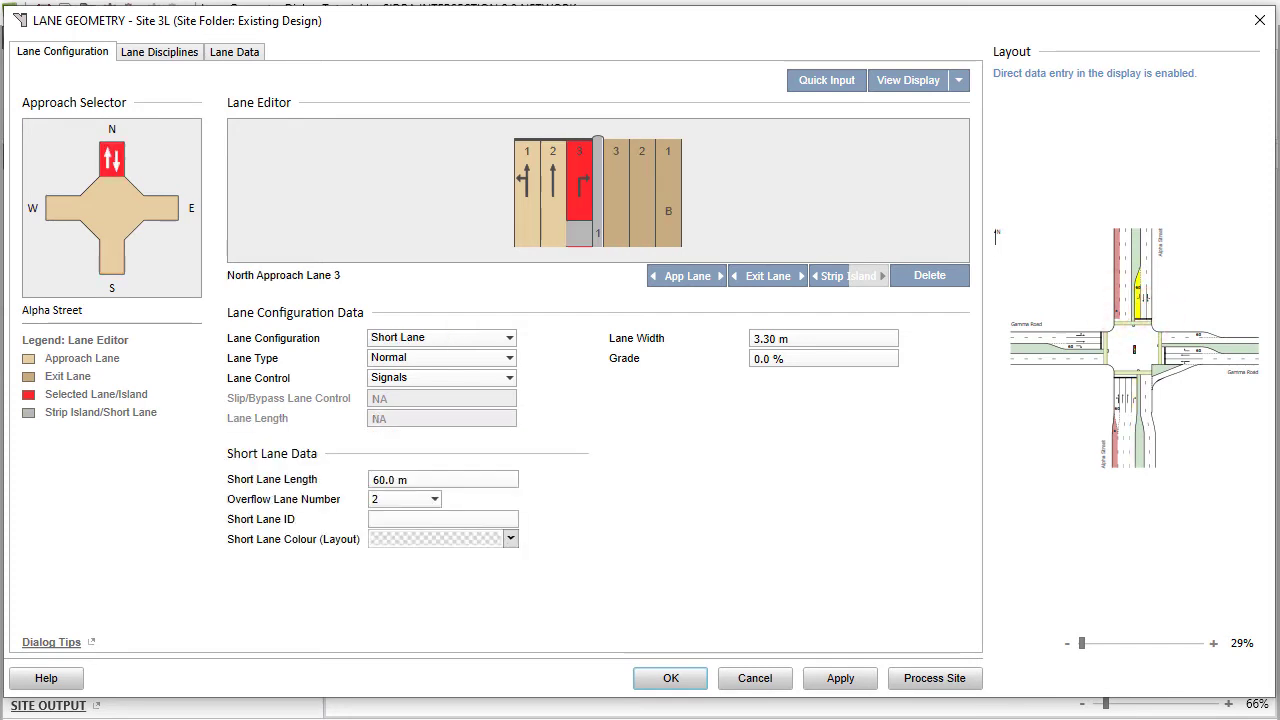
pyautogui.click(510, 337)
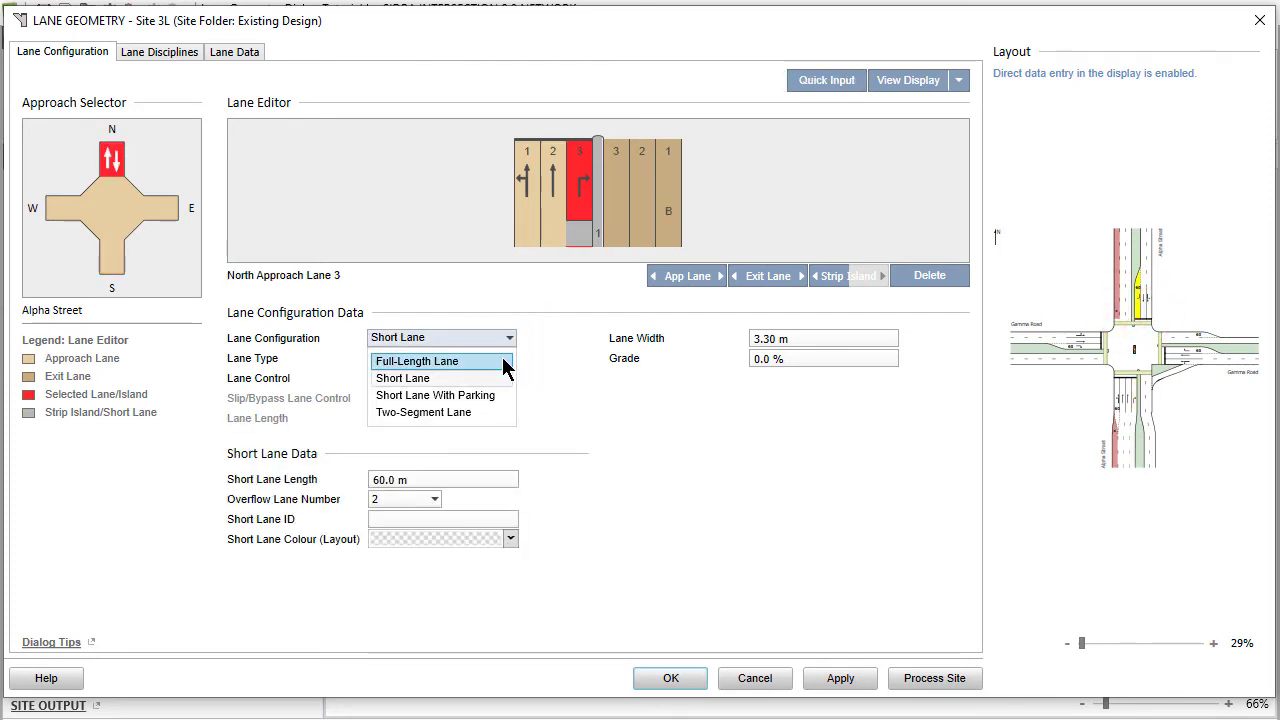
pyautogui.click(503, 362)
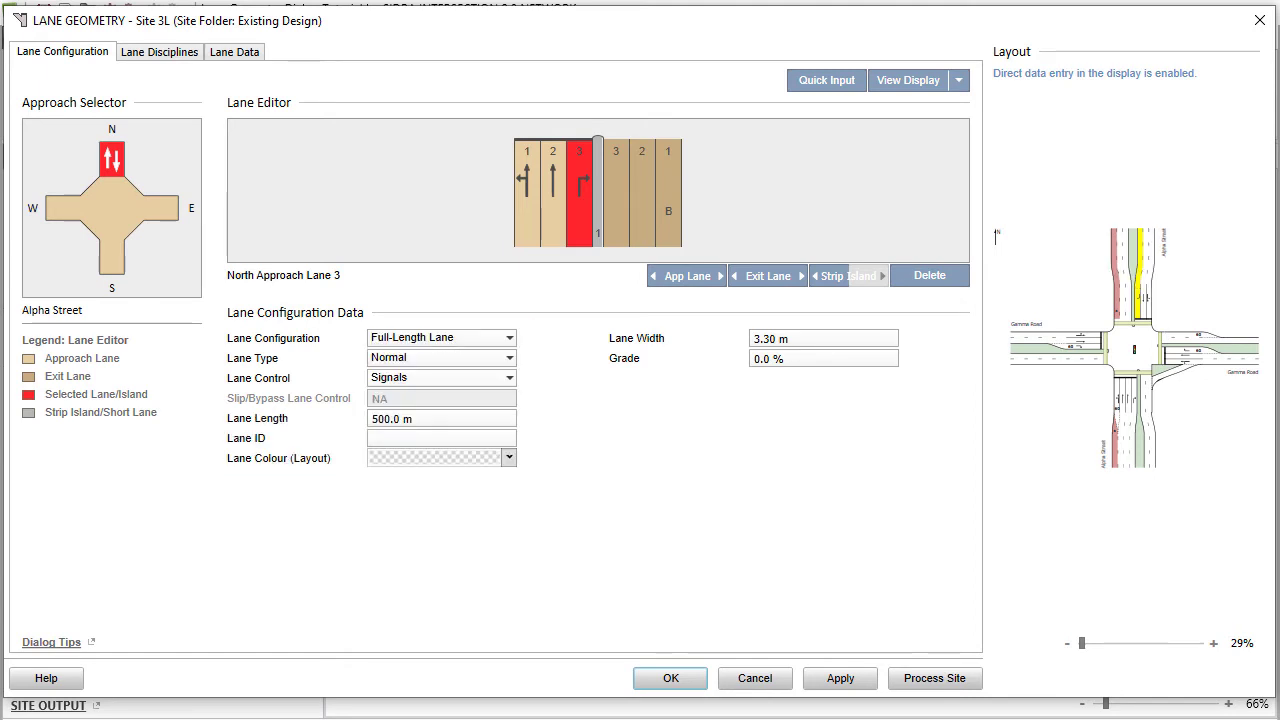
# Step: Set the back width of the North leg's strip island to 2 m
pyautogui.click(600, 212)
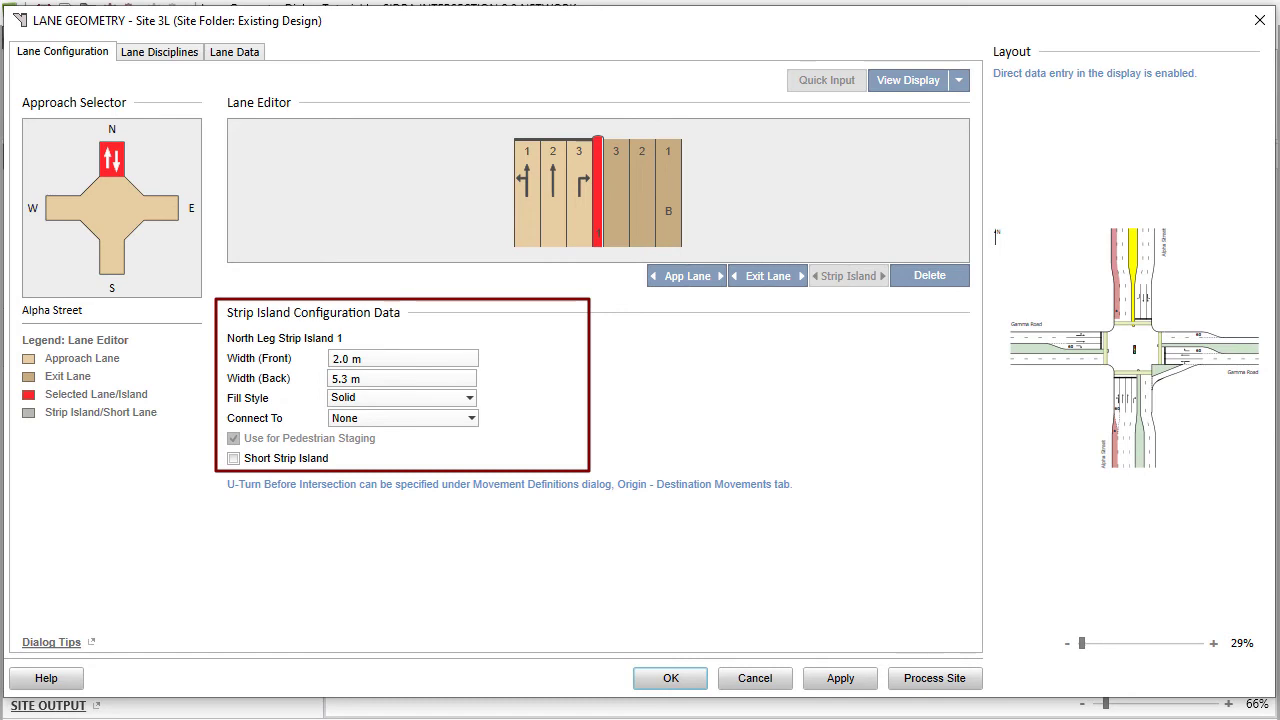
pyautogui.click(376, 383)
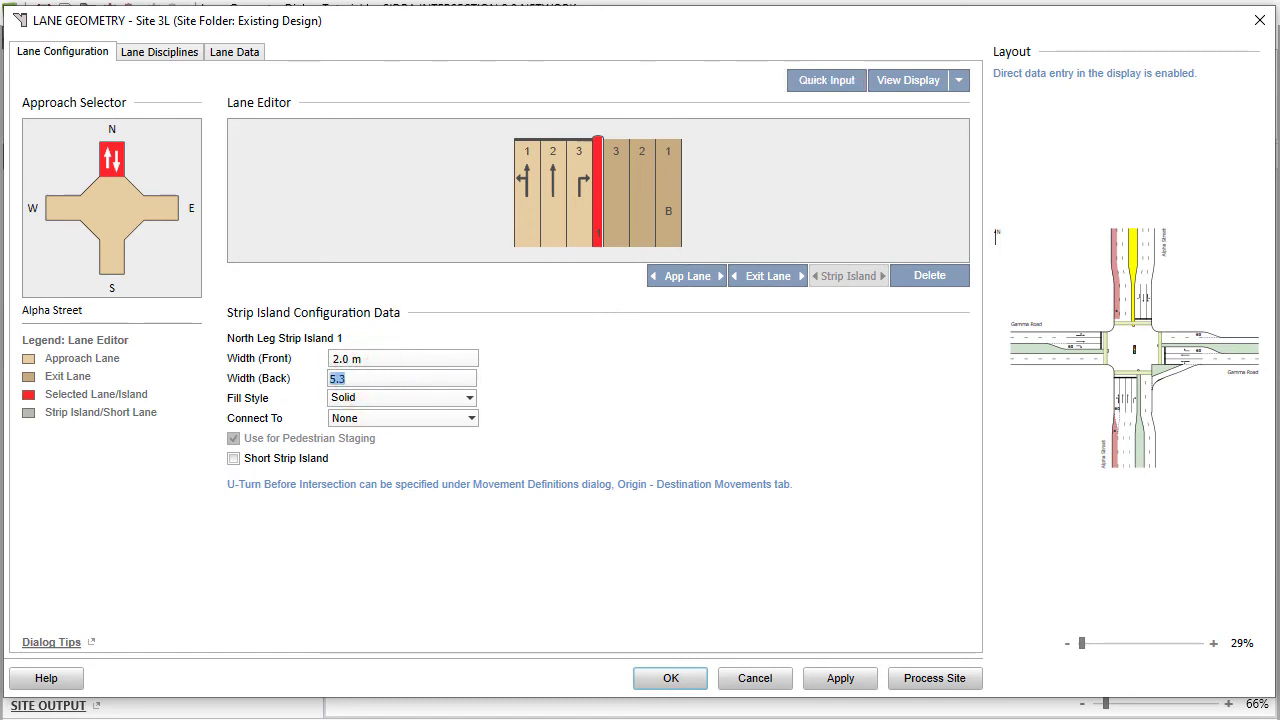
pyautogui.write('2')
pyautogui.press('Return')
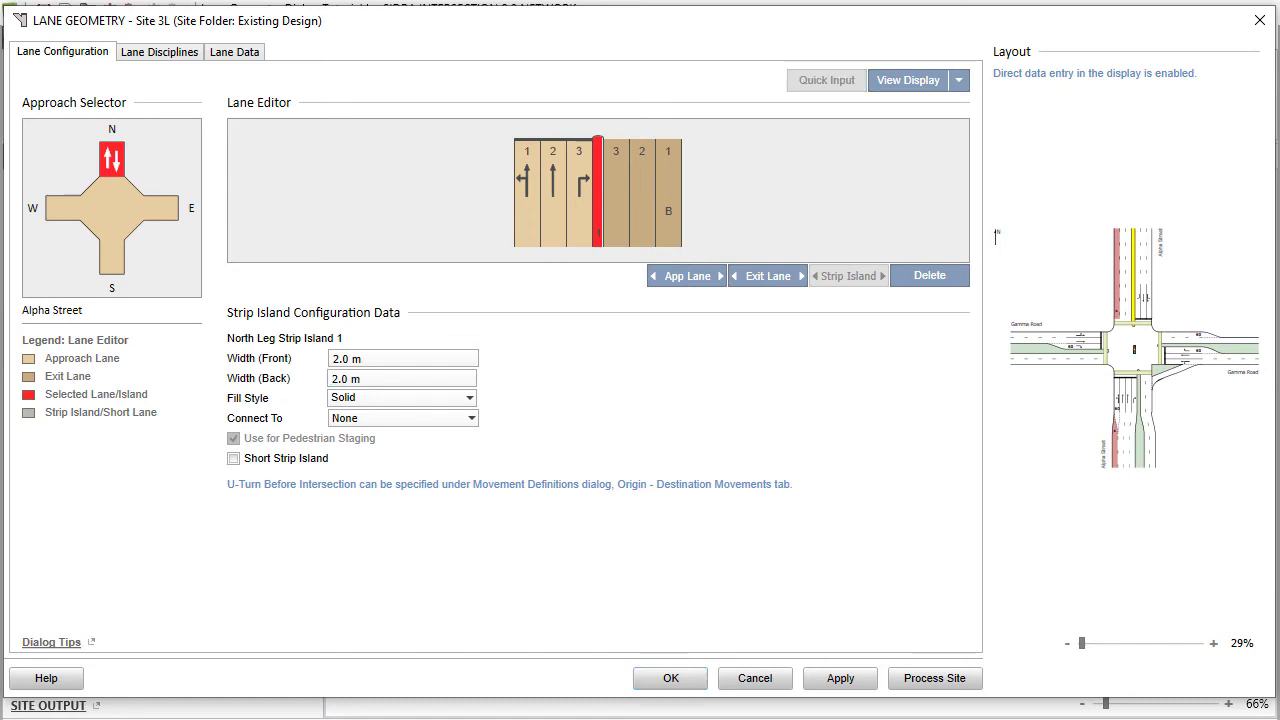
# Step: Set the back width of the South leg's strip island to 2 m and apply the lane geometry changes
pyautogui.click(1140, 455)
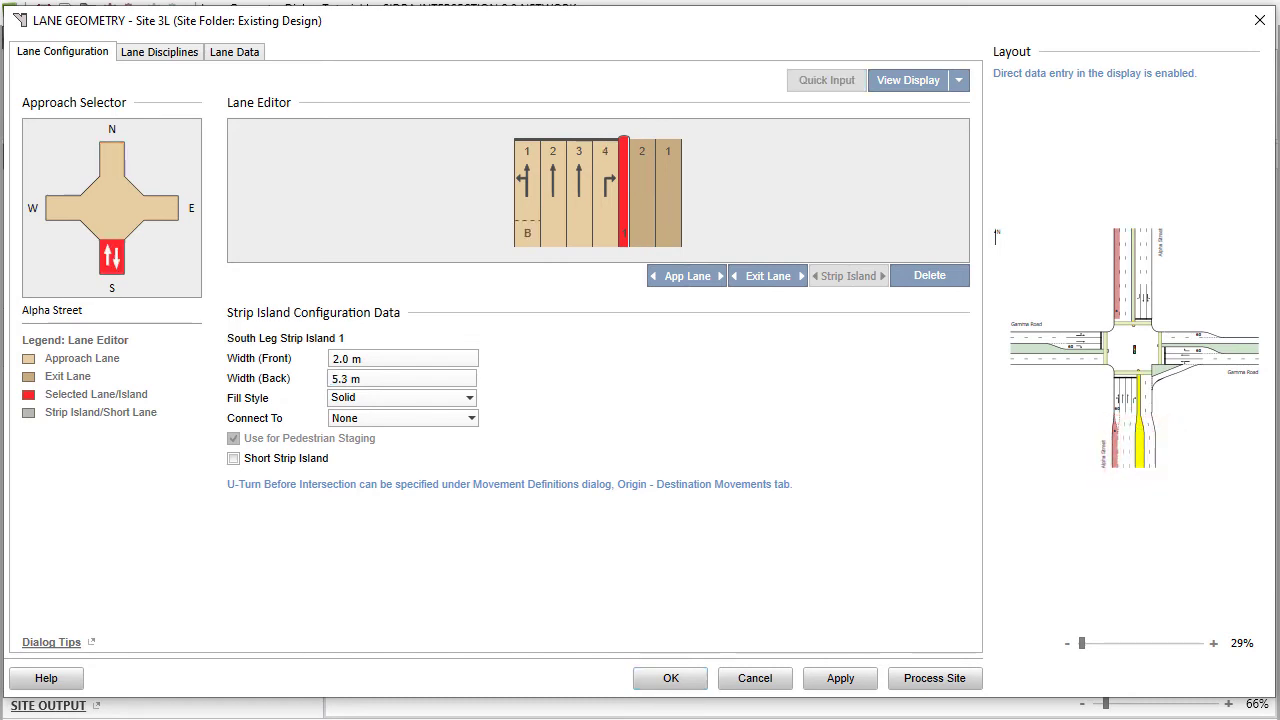
pyautogui.click(371, 373)
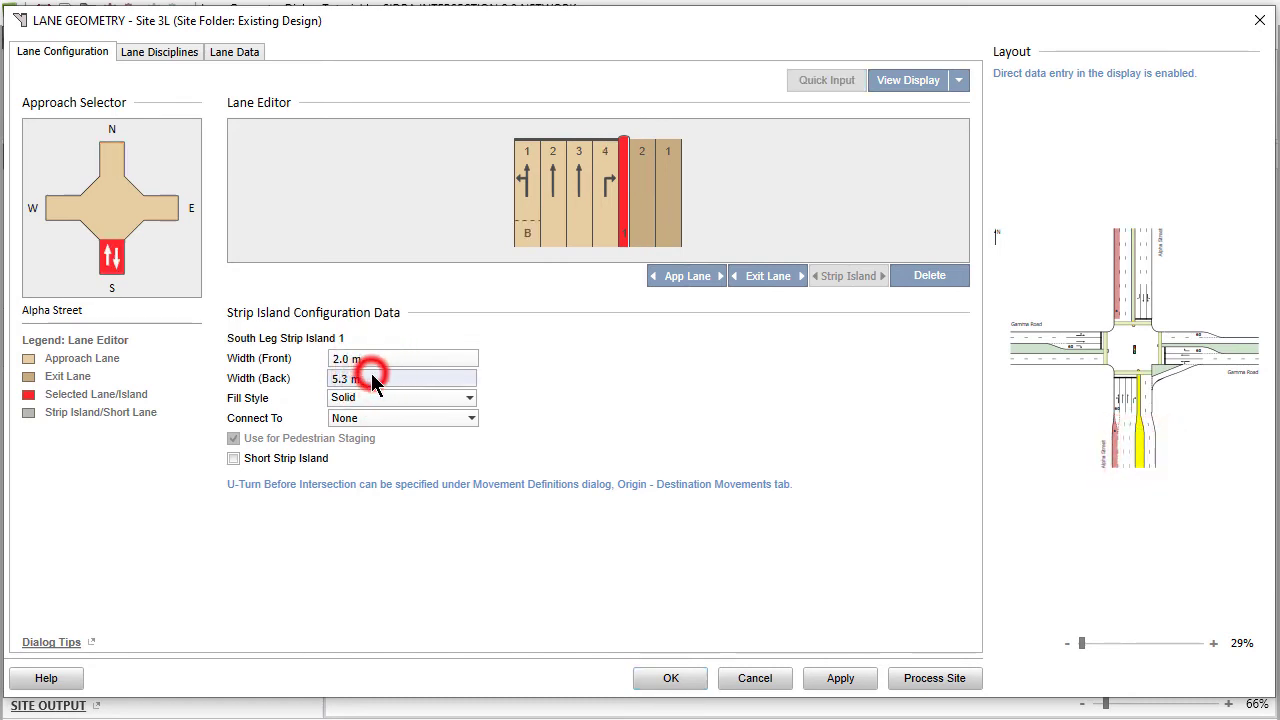
pyautogui.write('2')
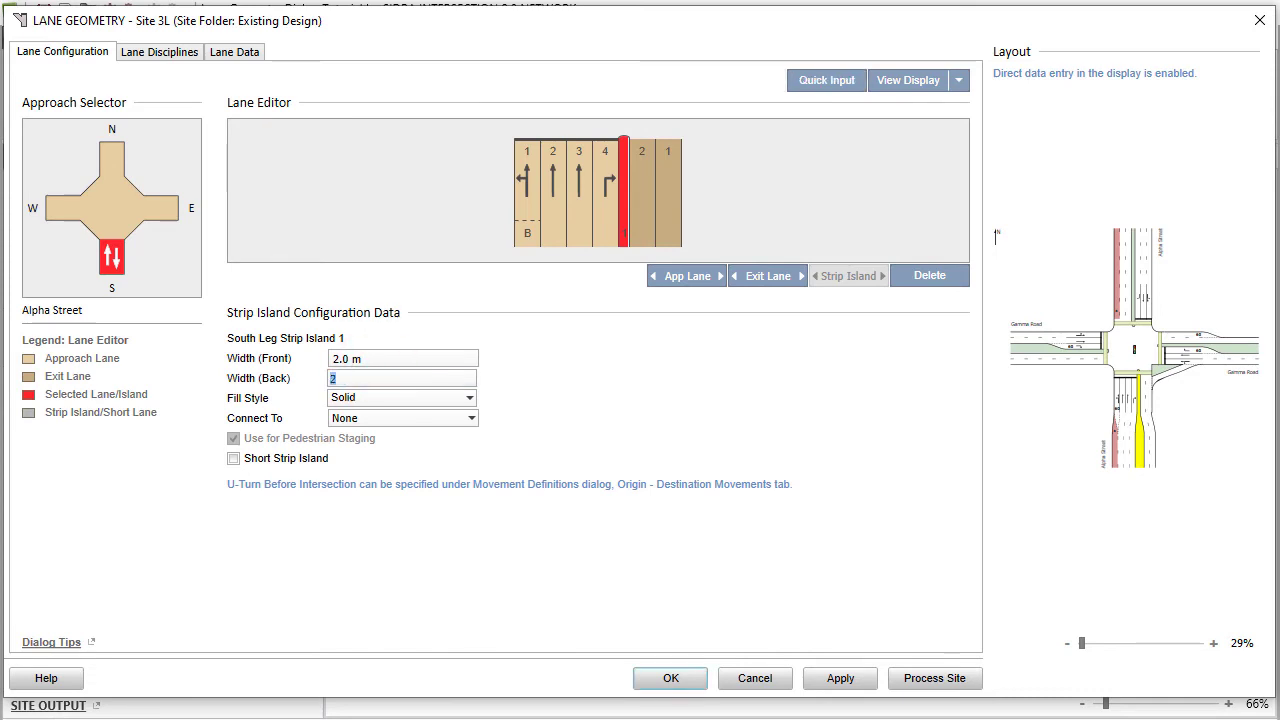
pyautogui.press('Return')
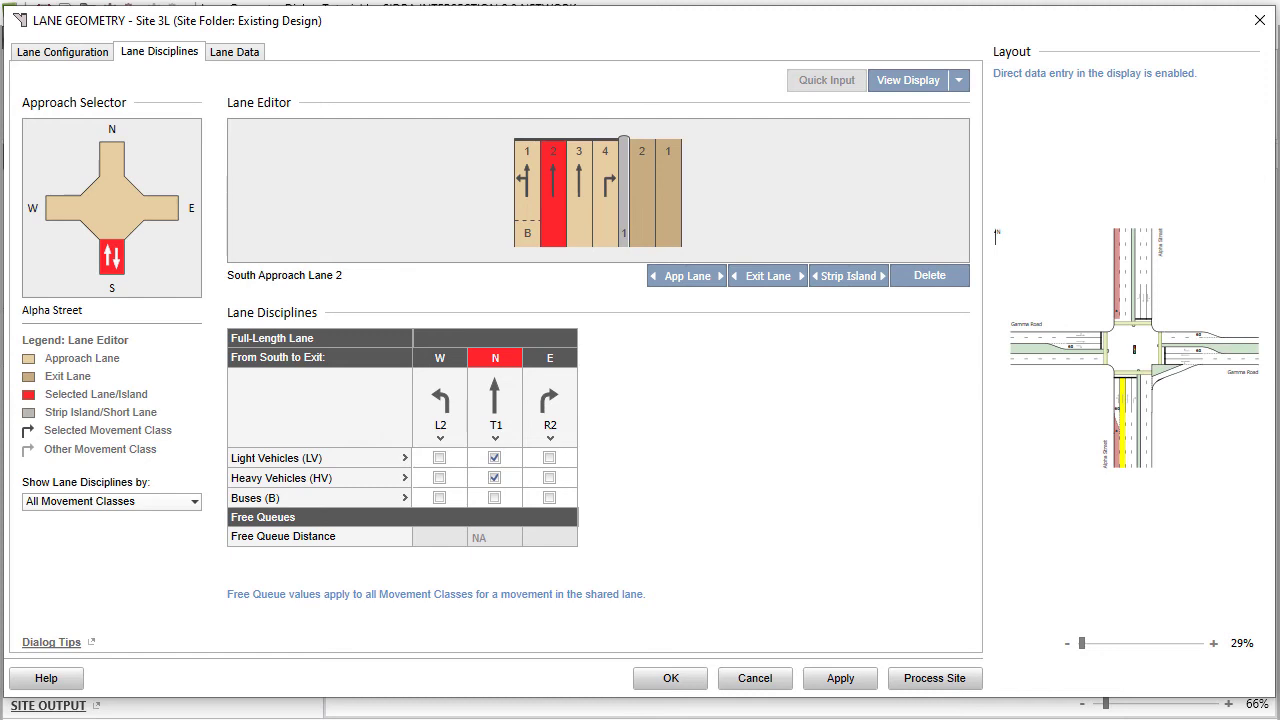
pyautogui.click(864, 679)
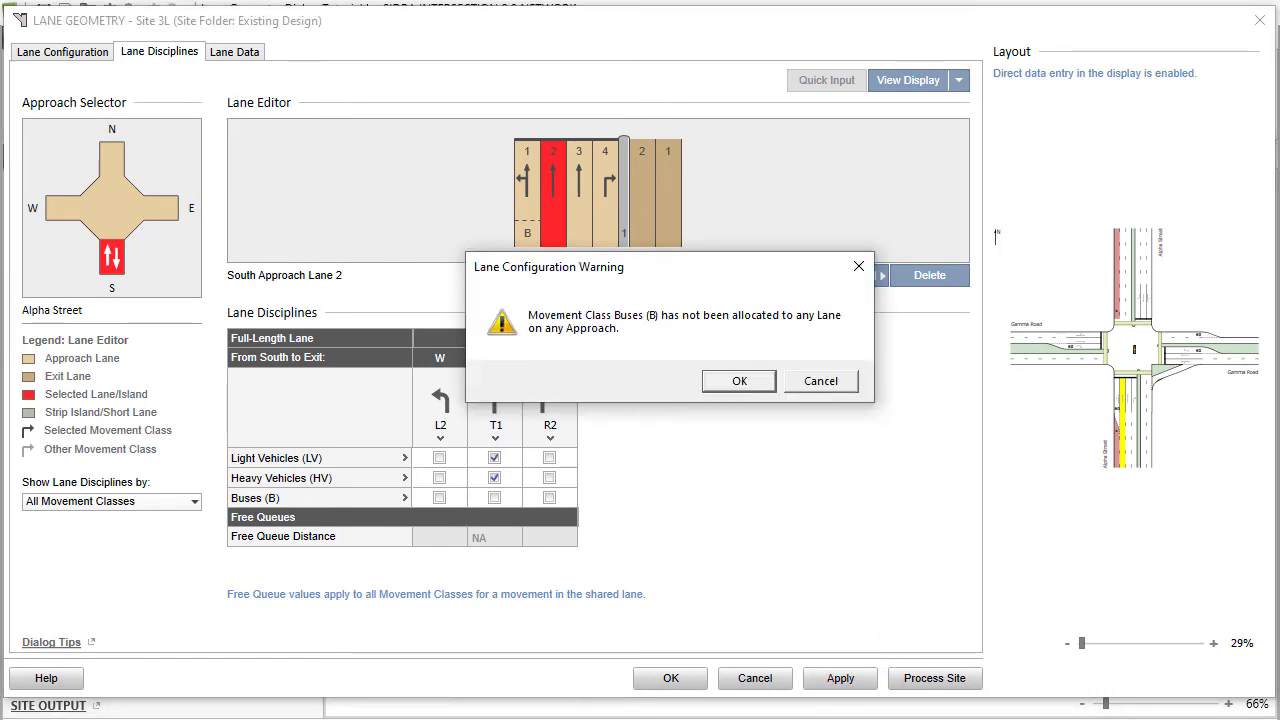
pyautogui.press('Return')
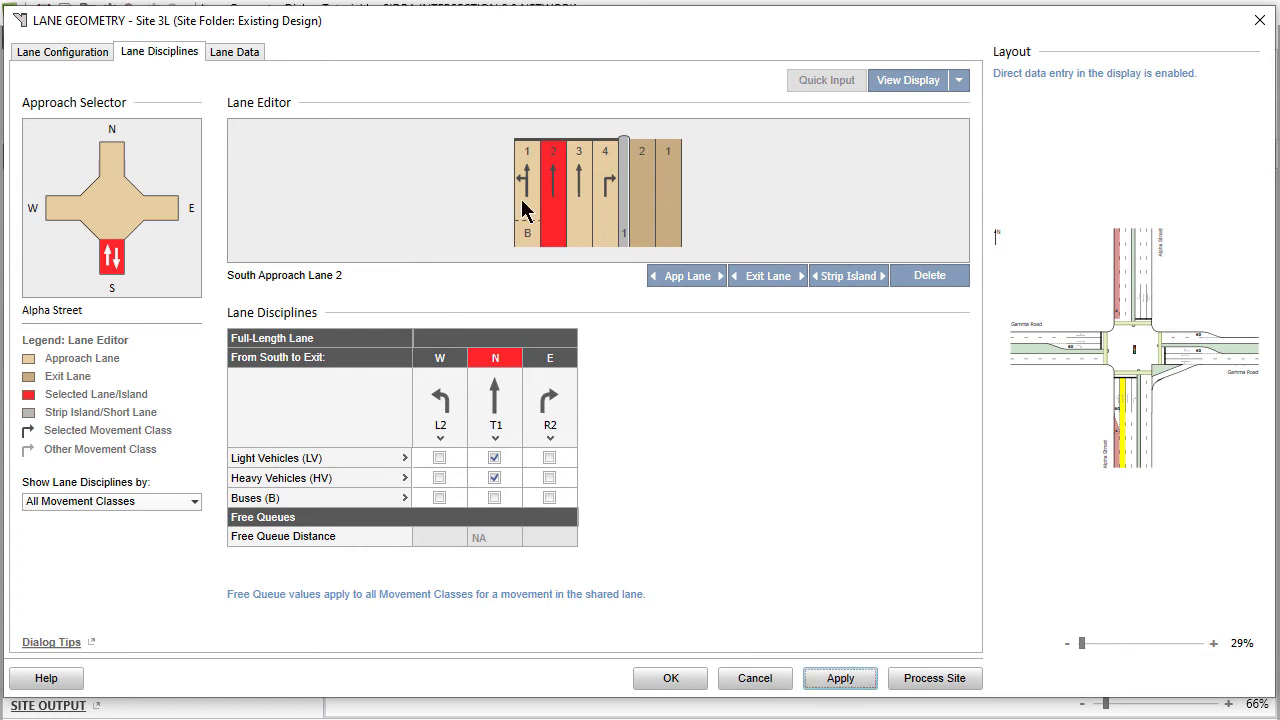
# Step: For South Approach Lane 1, Segment 1, remove Light and Heavy Vehicles from the through movement (T1) and allow Buses instead
pyautogui.click(524, 210)
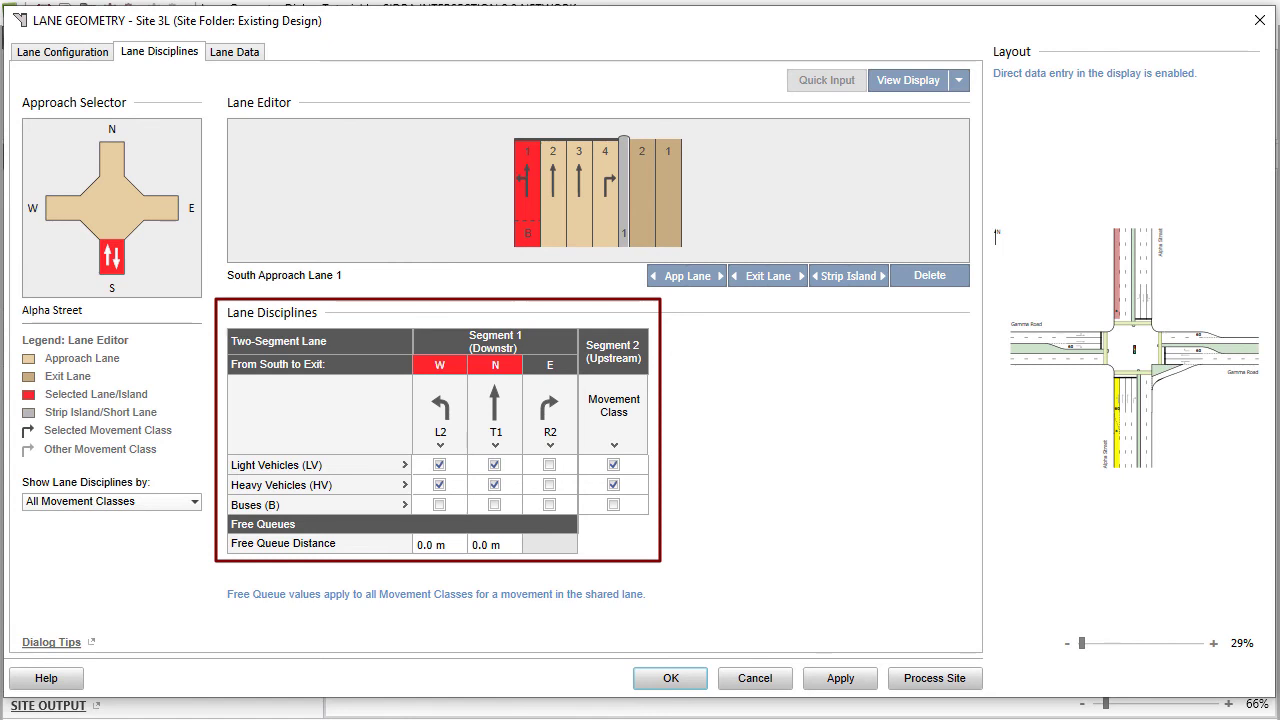
pyautogui.click(494, 465)
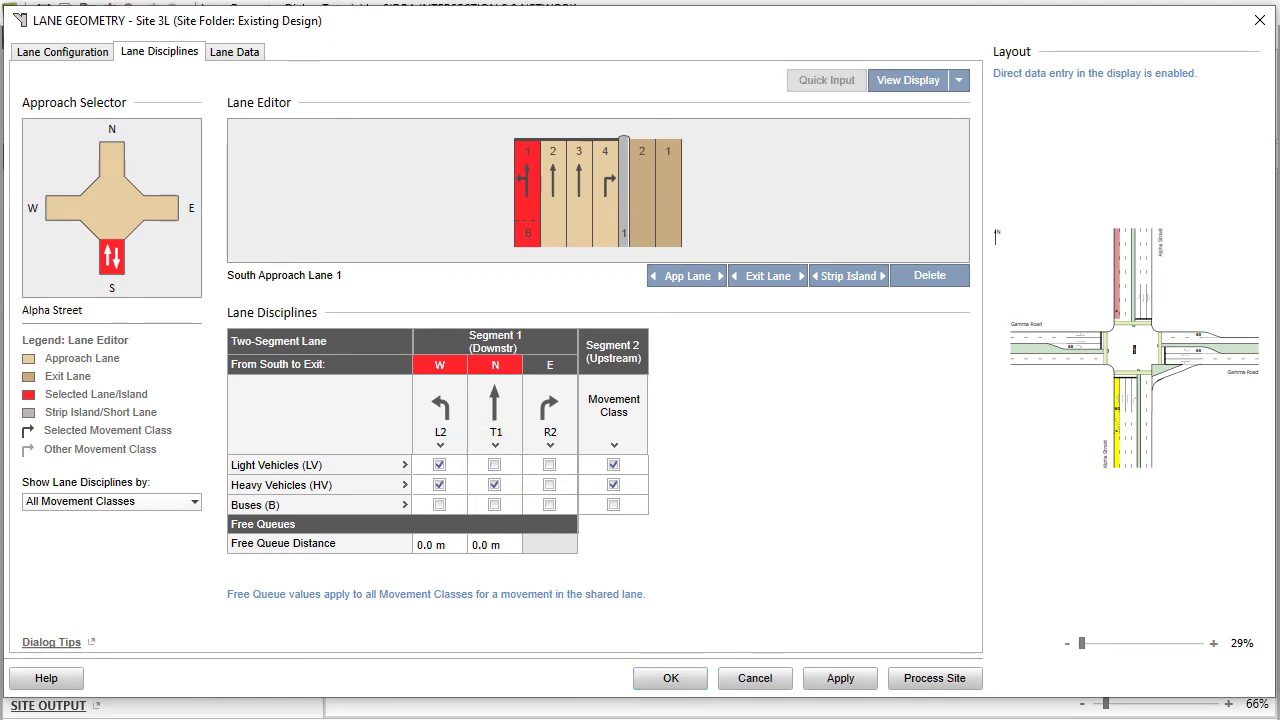
pyautogui.click(494, 484)
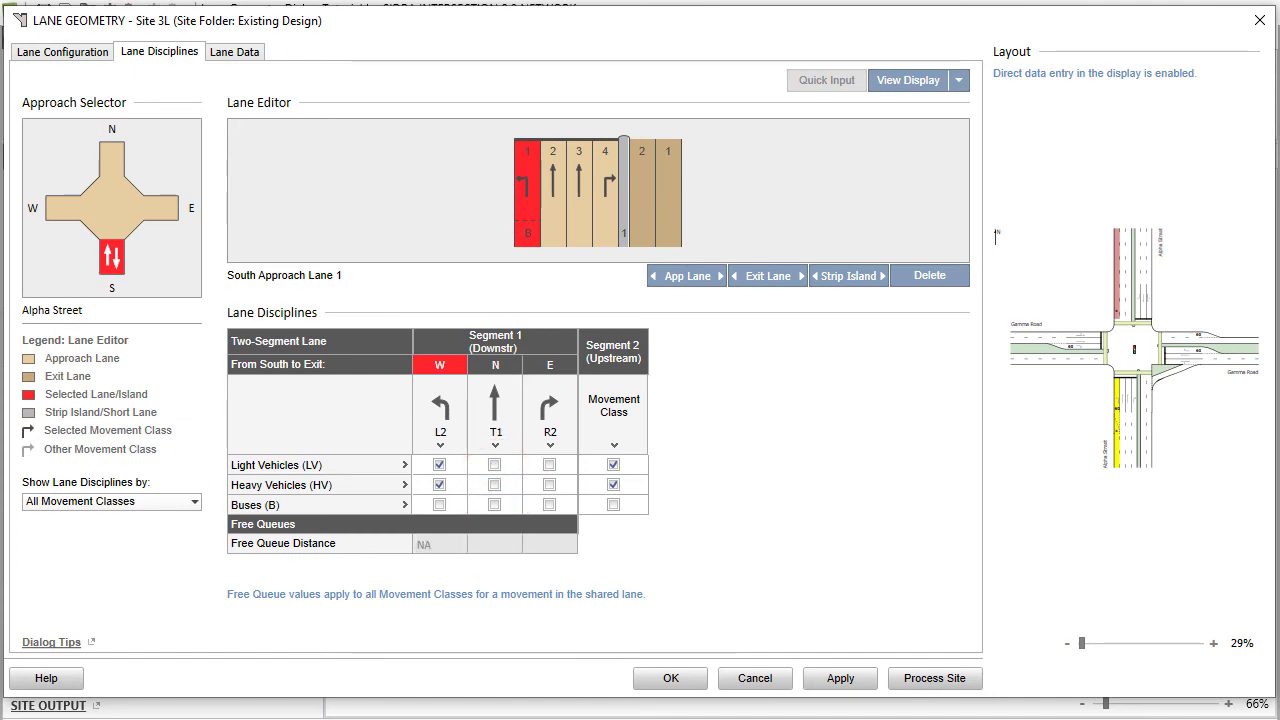
pyautogui.click(494, 504)
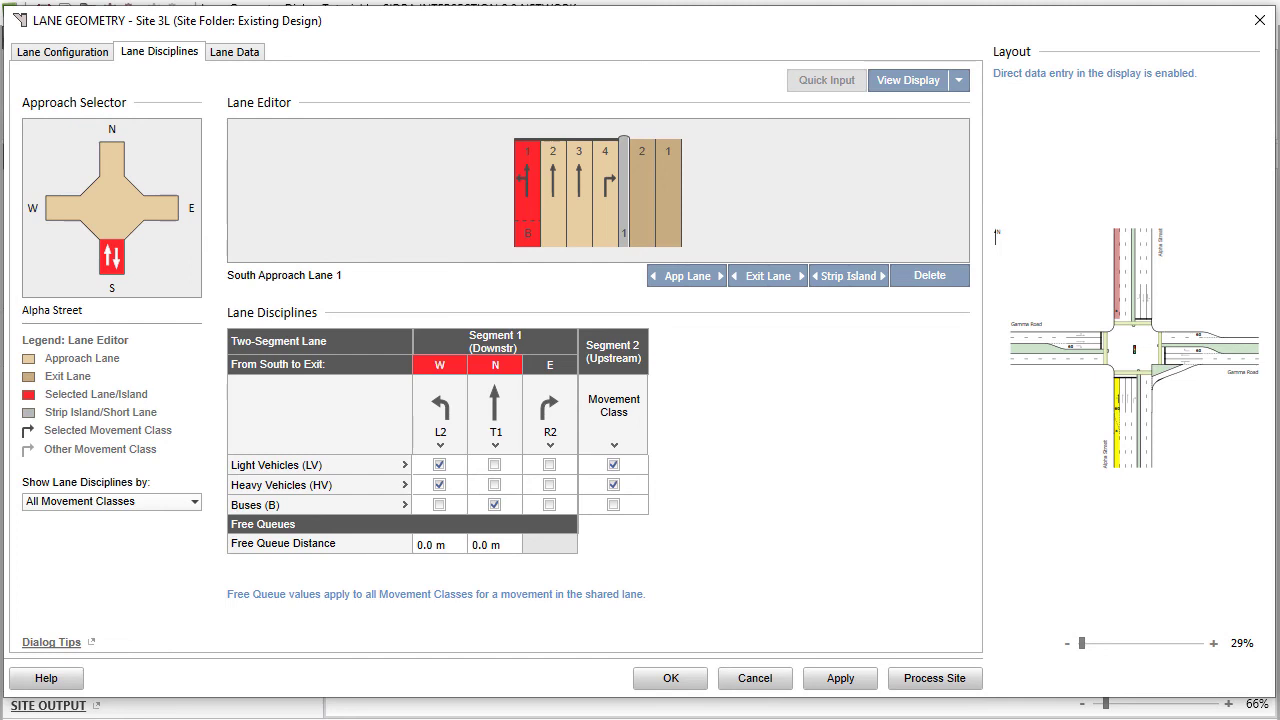
# Step: Restrict Segment 2 (Upstream) of South Approach Lane 1 to Buses by removing Light and Heavy Vehicles
pyautogui.click(613, 466)
pyautogui.click(613, 485)
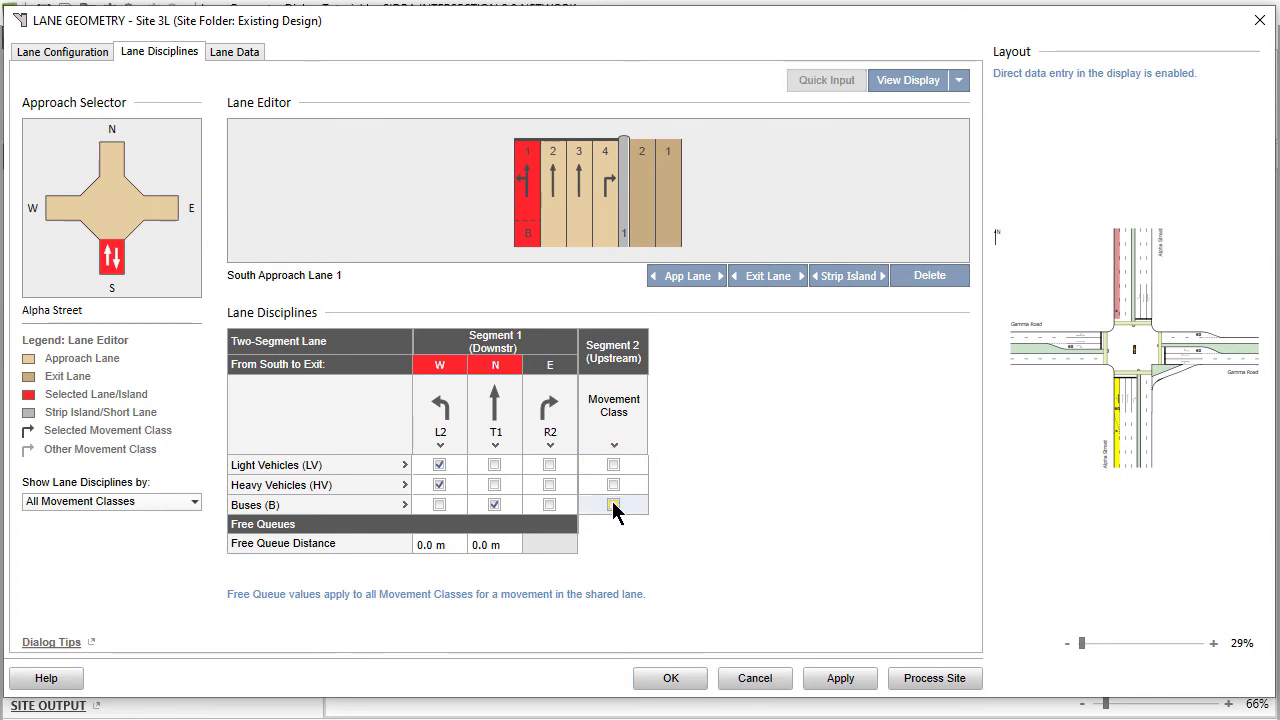
pyautogui.click(613, 504)
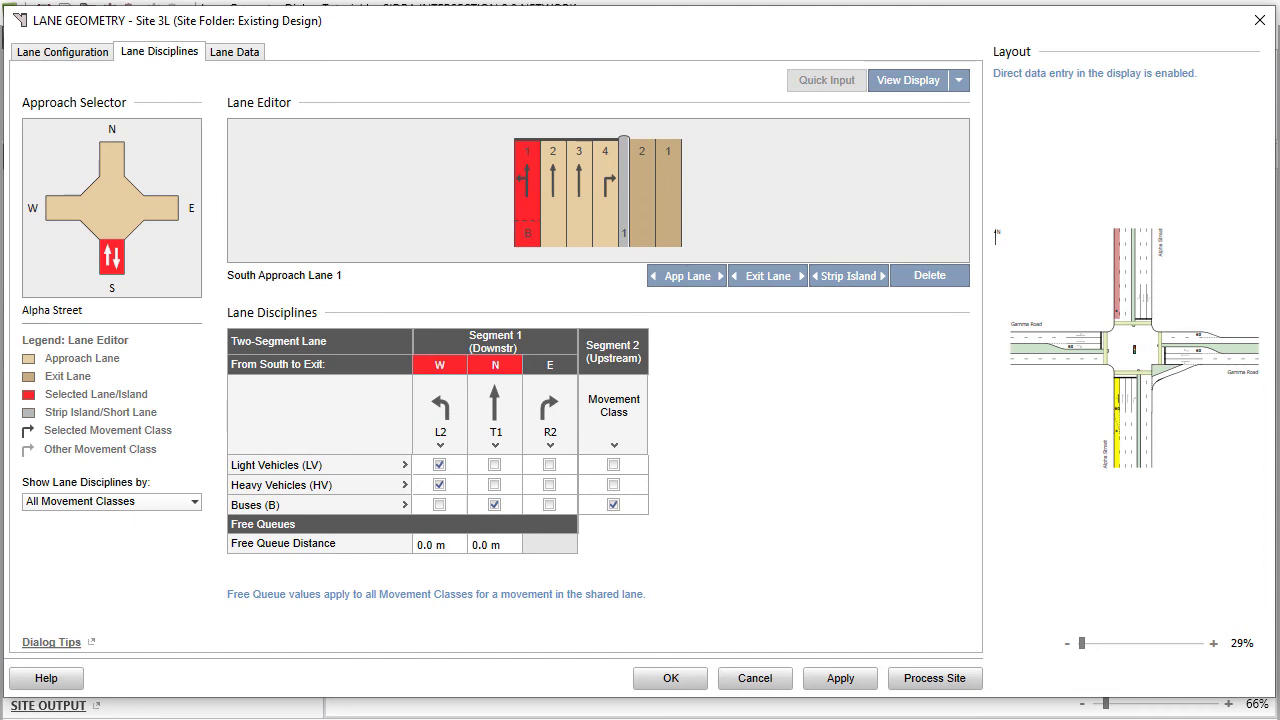
pyautogui.click(195, 503)
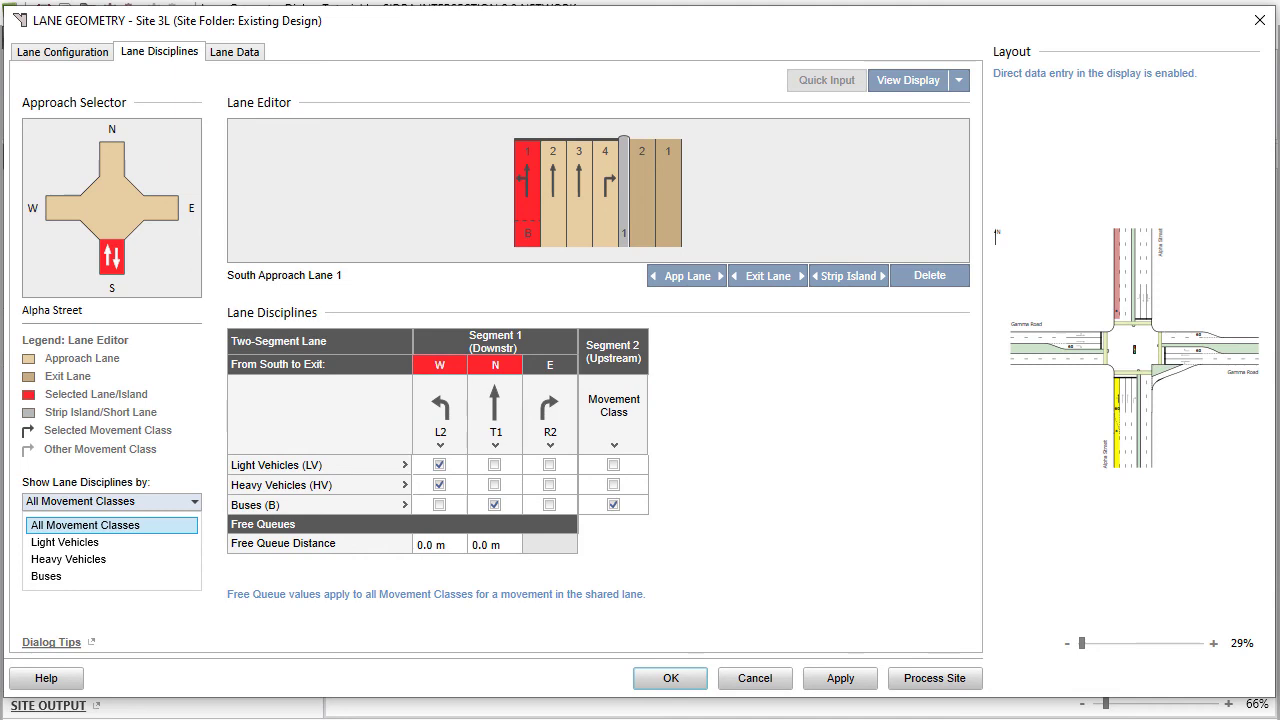
pyautogui.click(185, 577)
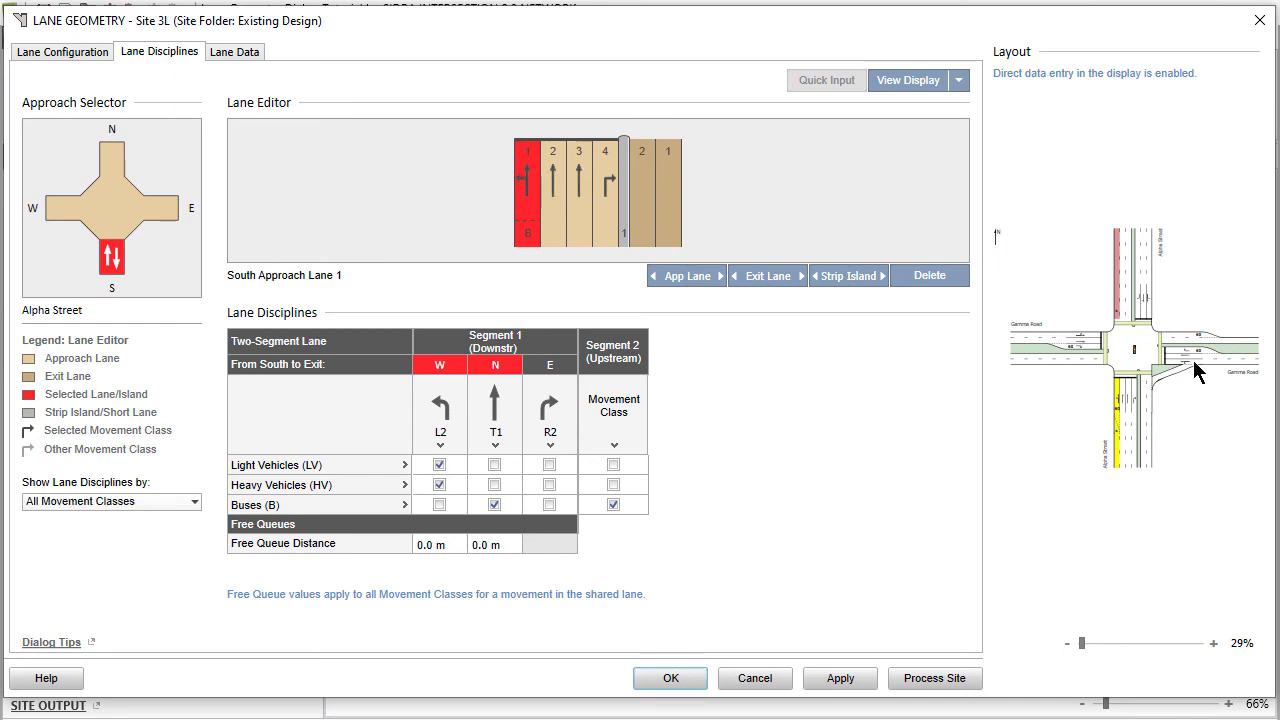
# Step: Set the free queue distances of East Approach Lane 1 to 20 m for the left turn (L2) and 14 m for the through movement (T1)
pyautogui.click(1194, 361)
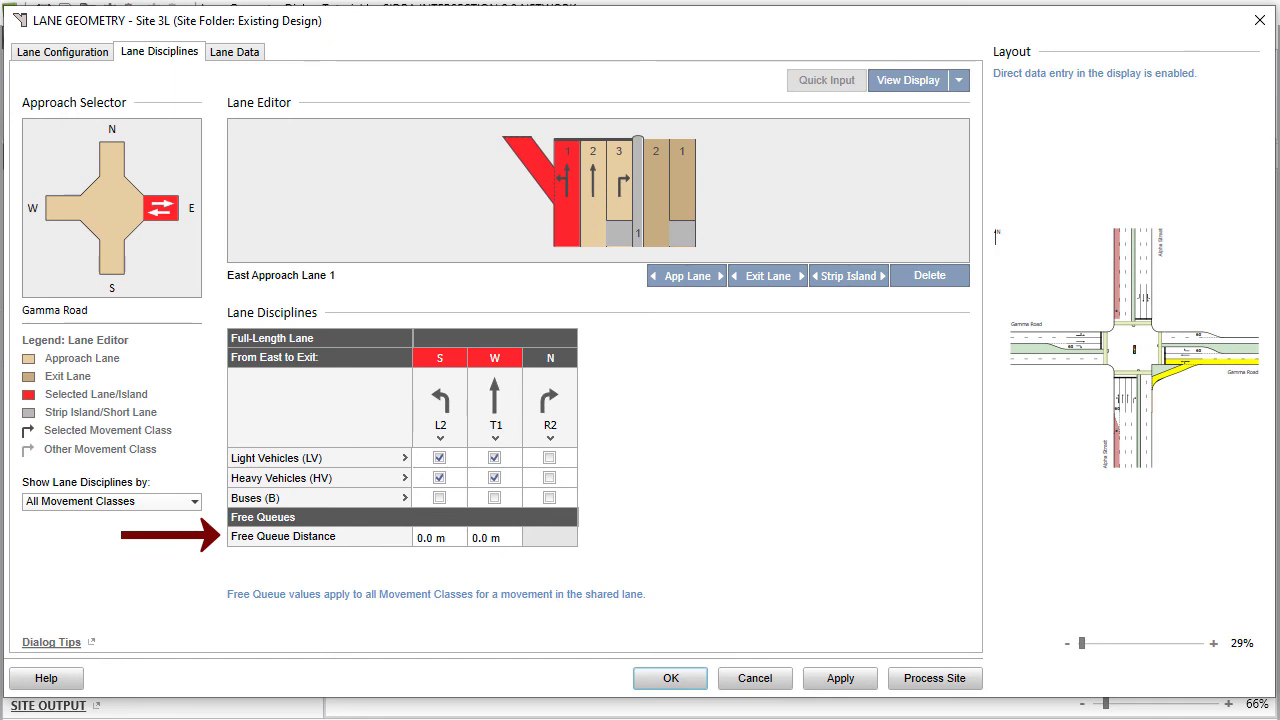
pyautogui.click(452, 545)
pyautogui.click(452, 545)
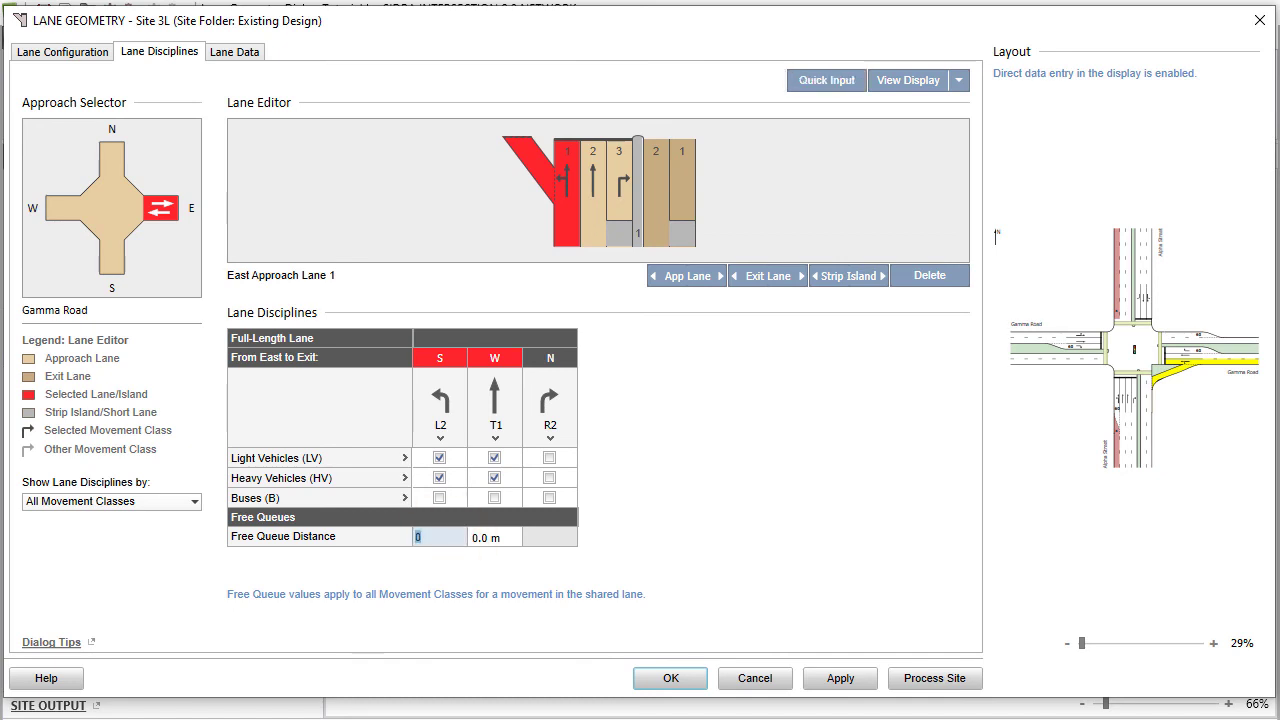
pyautogui.write('20')
pyautogui.press('Return')
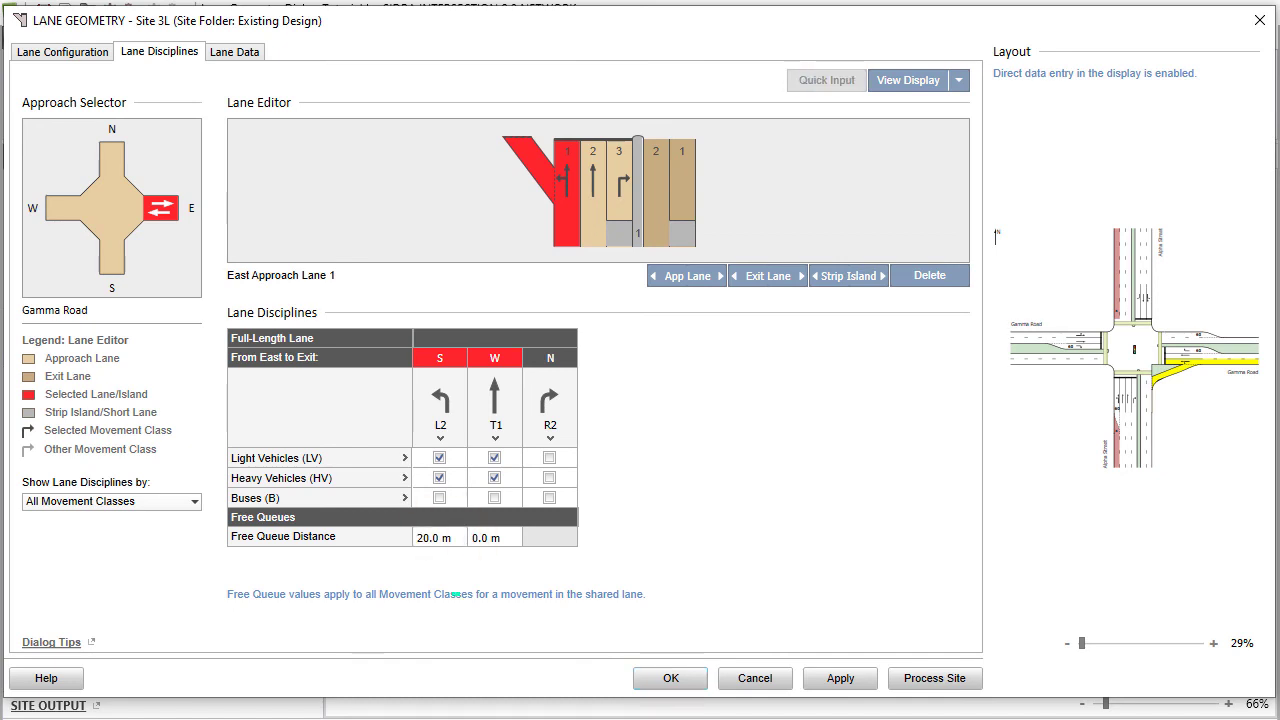
pyautogui.click(500, 537)
pyautogui.click(500, 537)
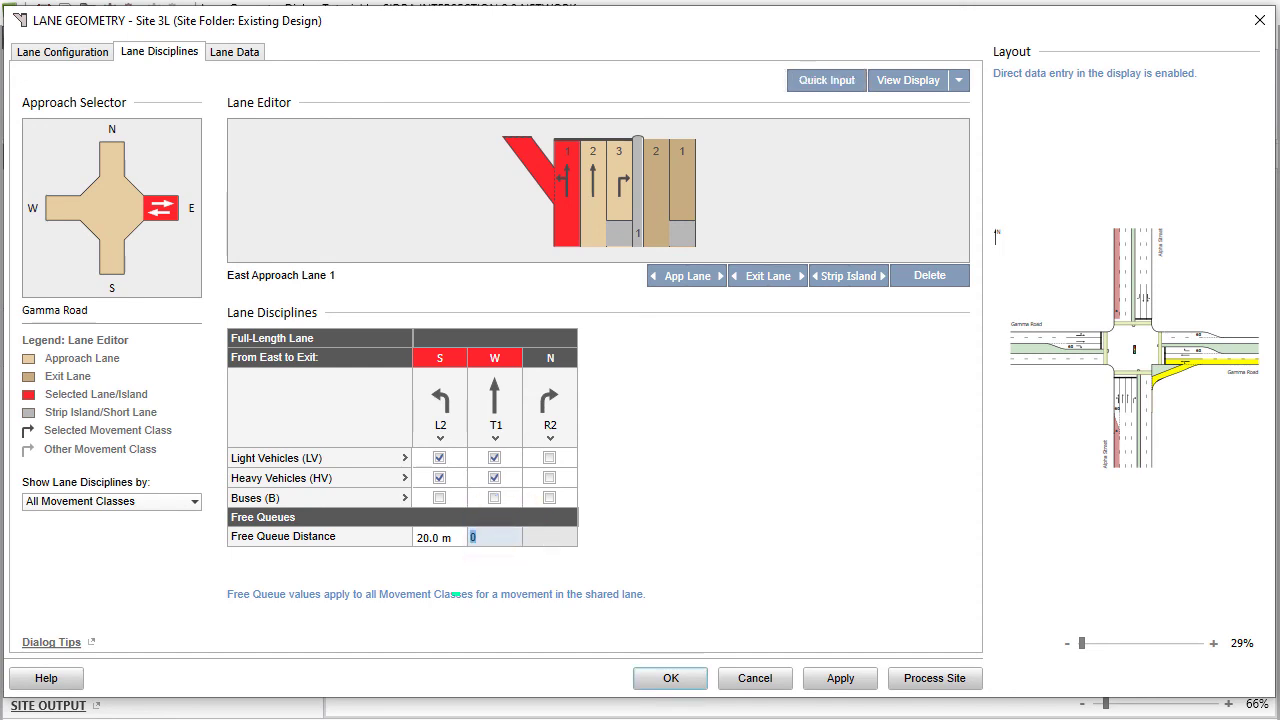
pyautogui.write('14')
pyautogui.press('Return')
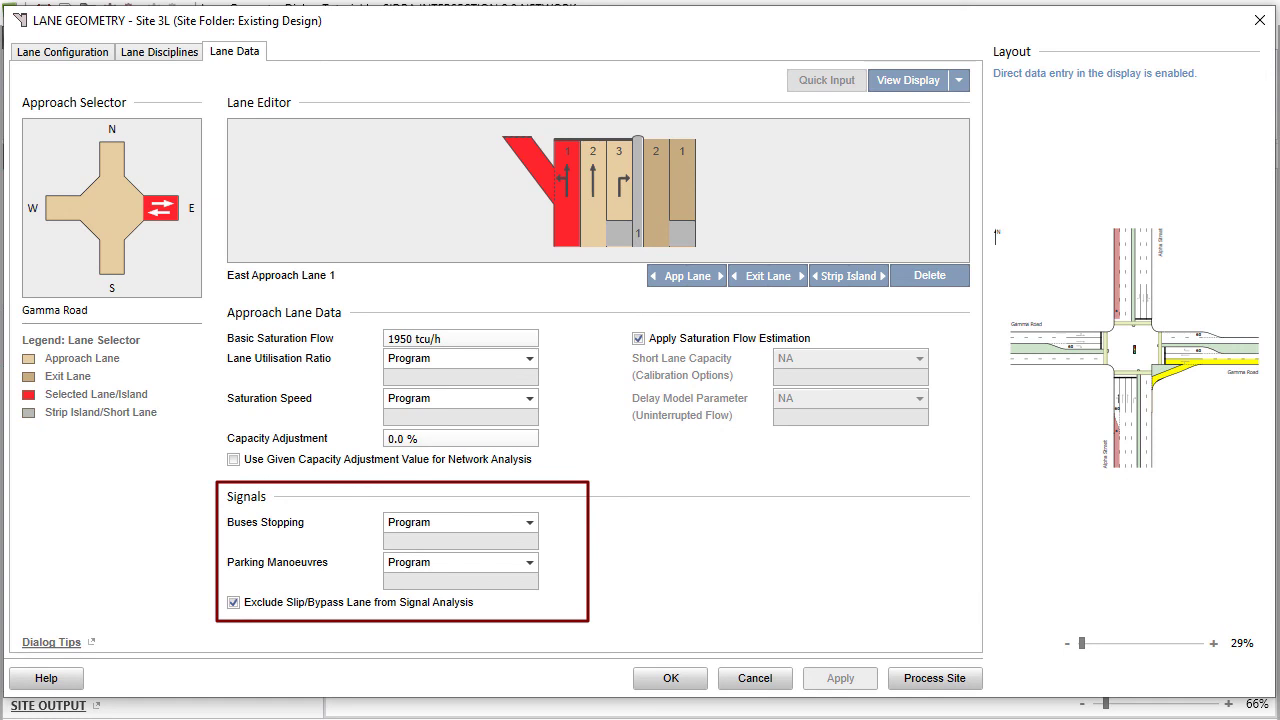
# Step: View the lane data of East Exit Lane 1 to examine its merge analysis settings
pyautogui.click(1190, 342)
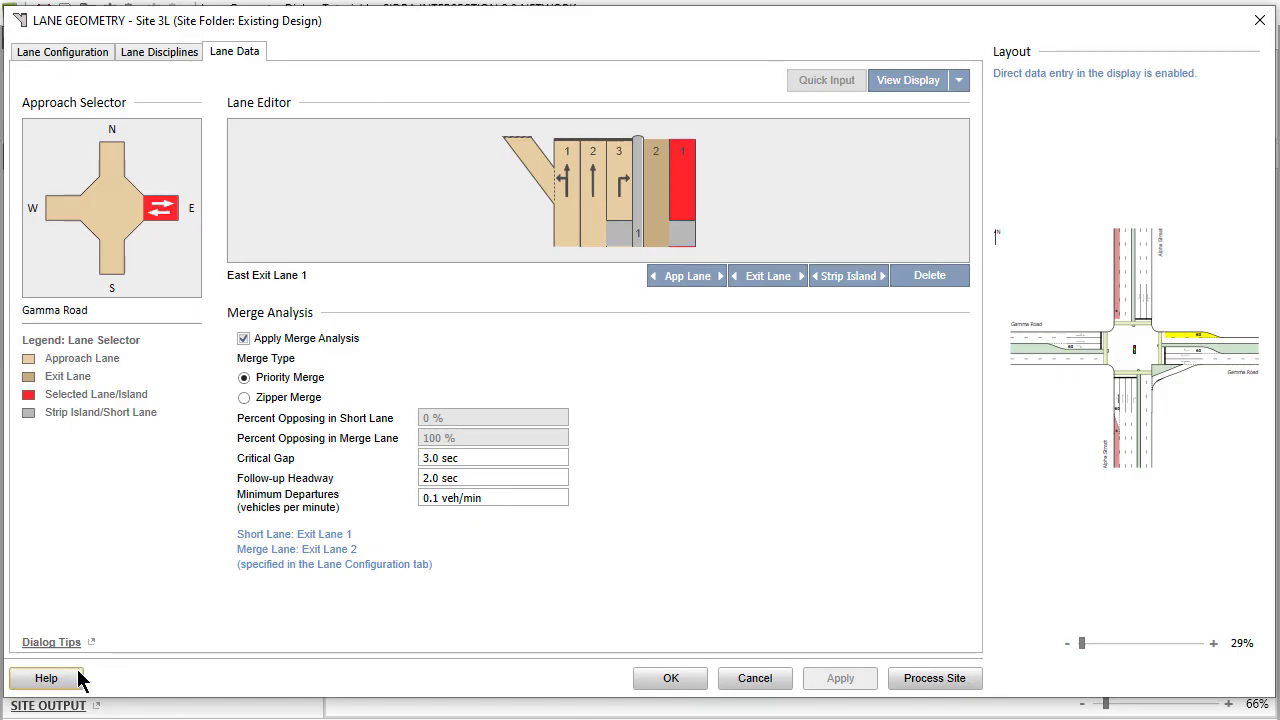
pyautogui.click(79, 678)
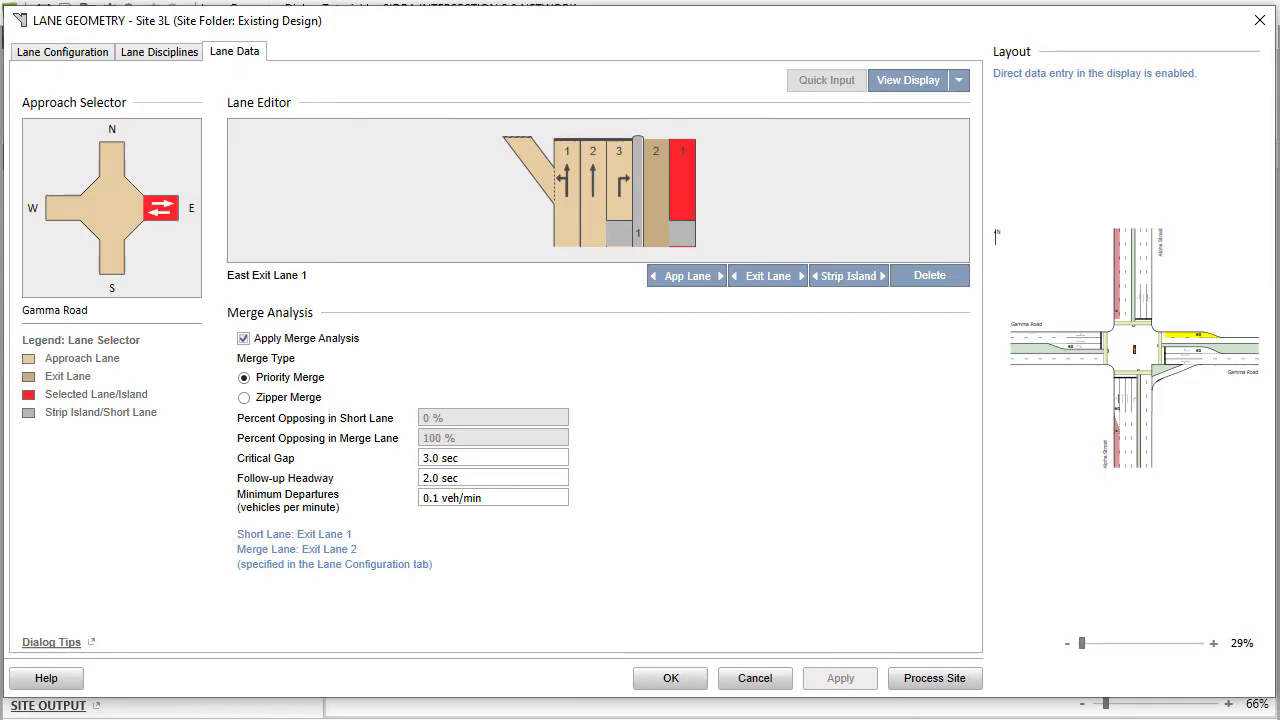
# Step: Accept the lane geometry settings and save the project
pyautogui.click(694, 682)
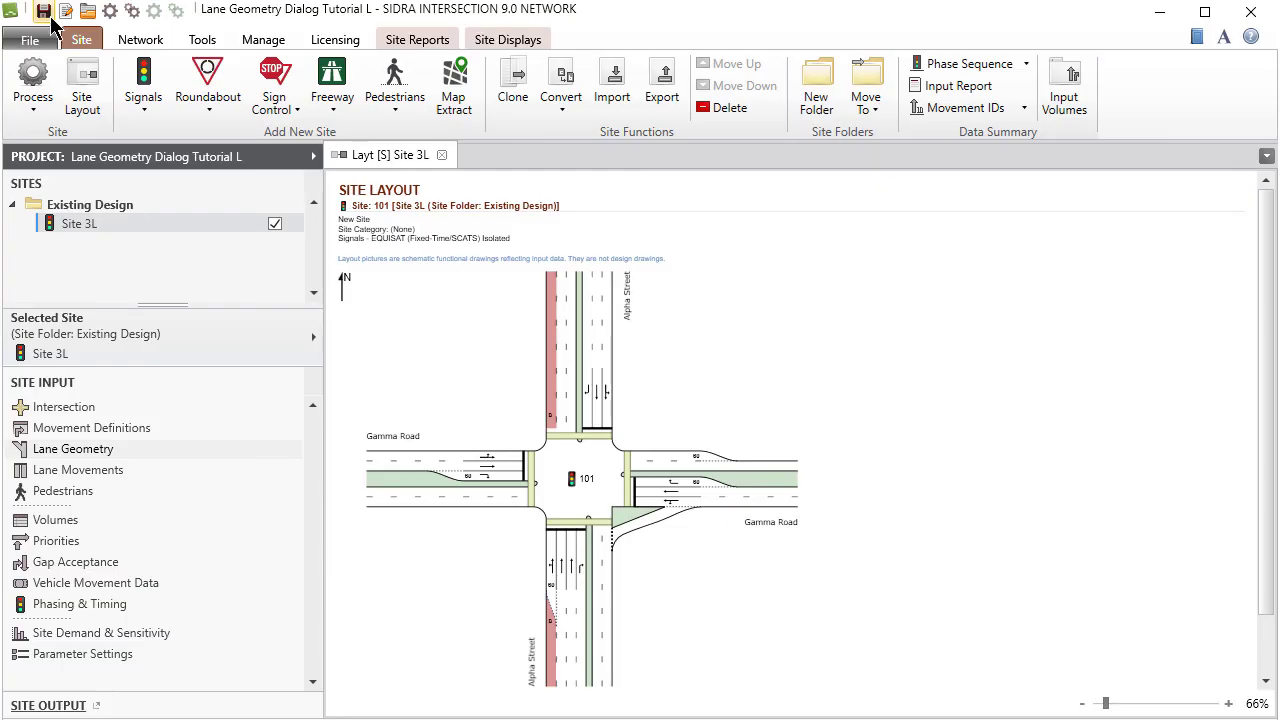
pyautogui.click(44, 12)
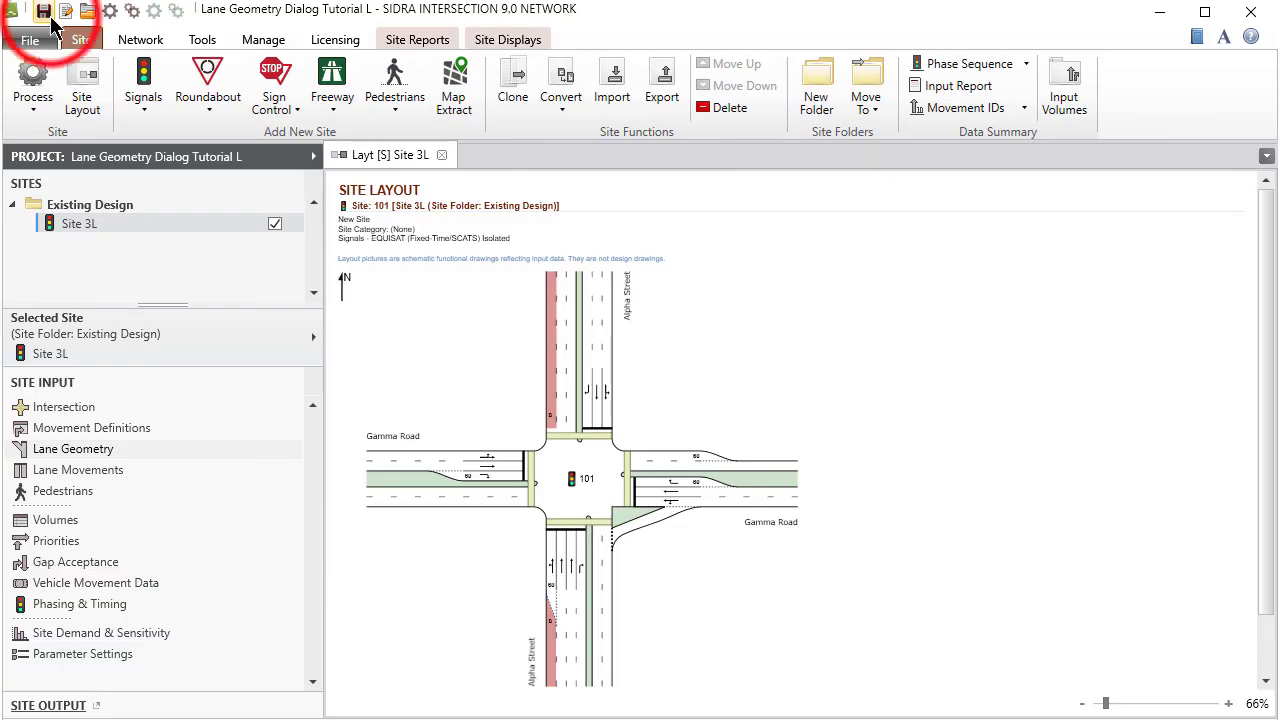